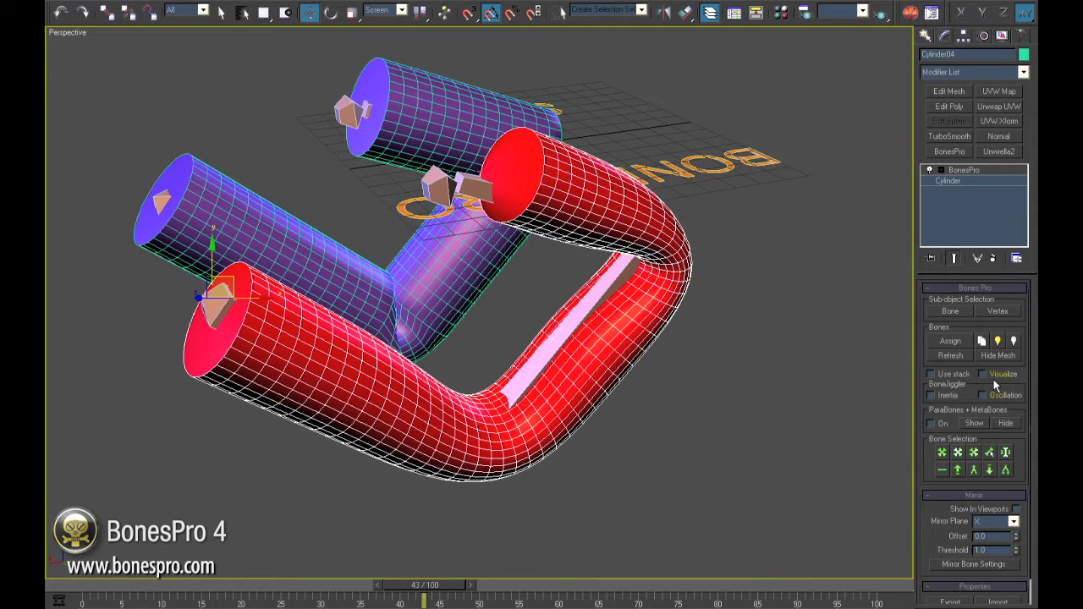
# Step: Enable BonesPro's Visualize option on the red cylinder and select the middle and outer bones in turn to show their influence
pyautogui.click(986, 374)
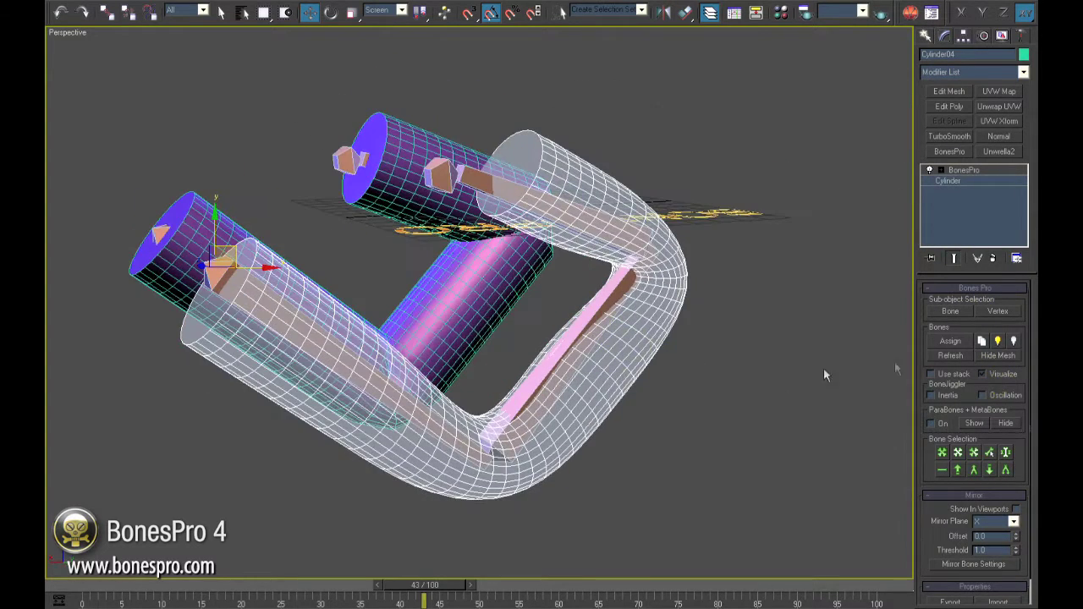
pyautogui.click(951, 312)
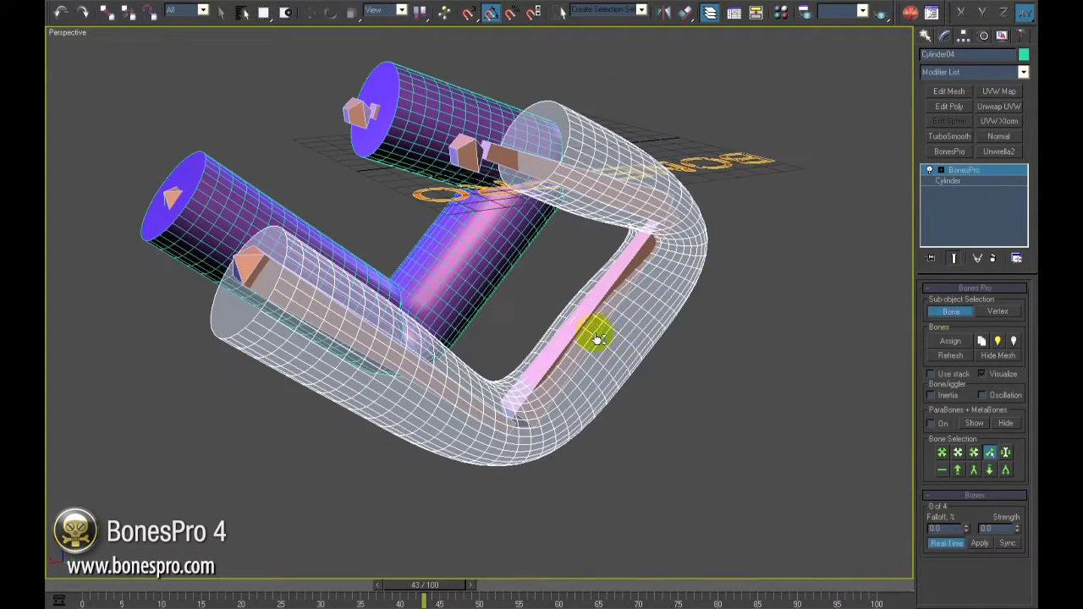
pyautogui.click(597, 338)
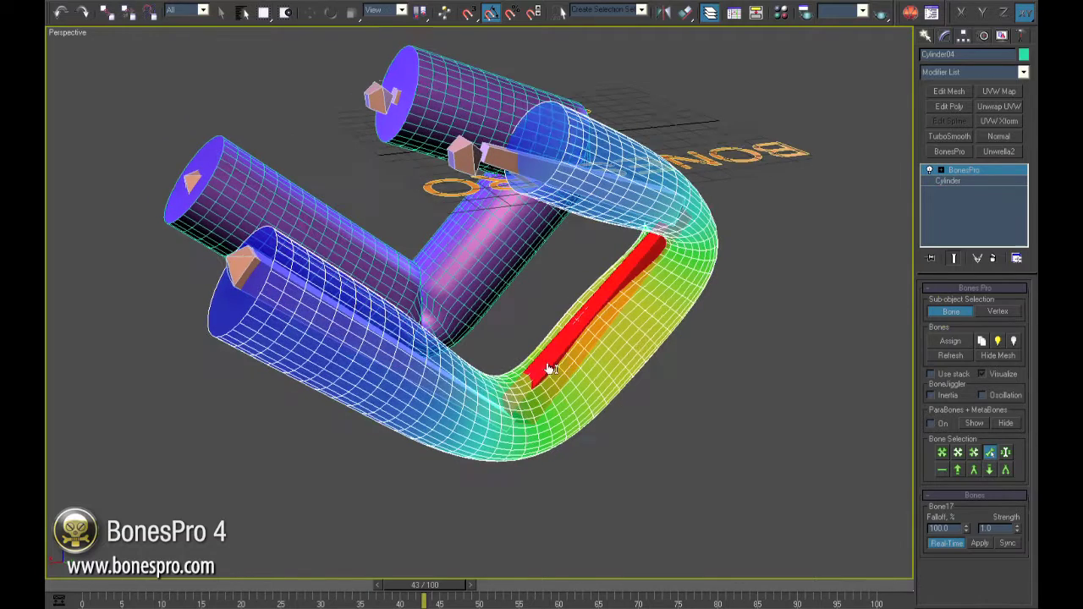
pyautogui.click(412, 375)
pyautogui.click(631, 195)
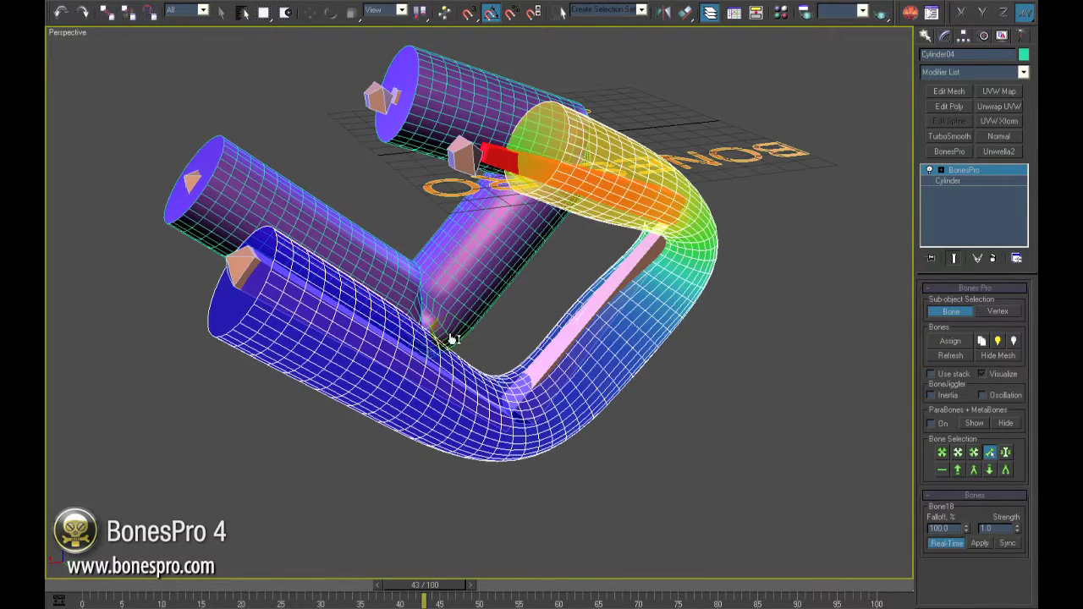
# Step: Lower the middle bone's falloff and set the falloff of both outer bones to 33%
pyautogui.click(545, 368)
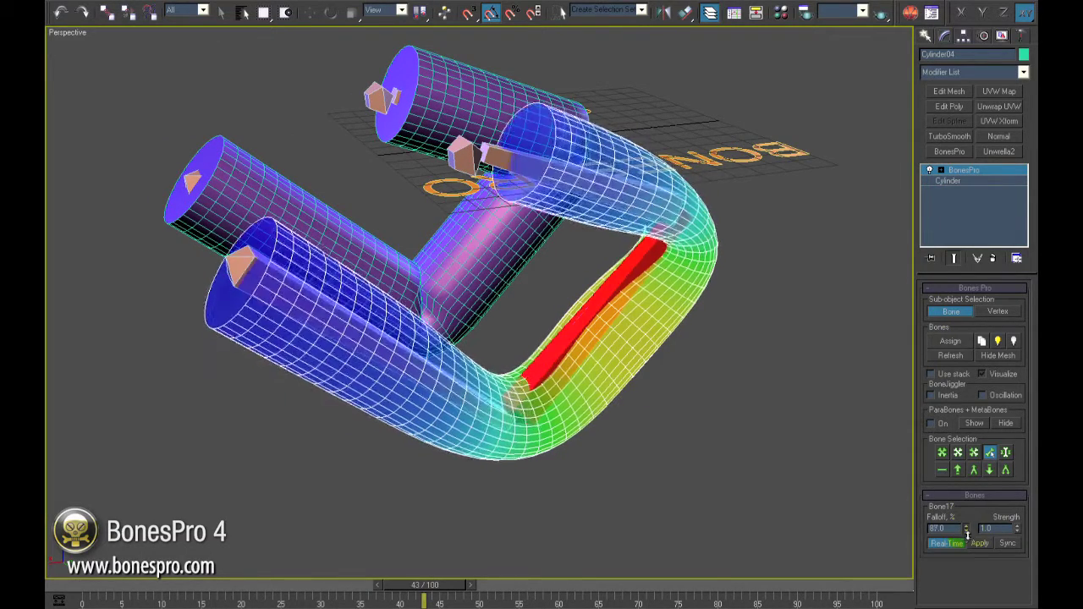
pyautogui.click(480, 407)
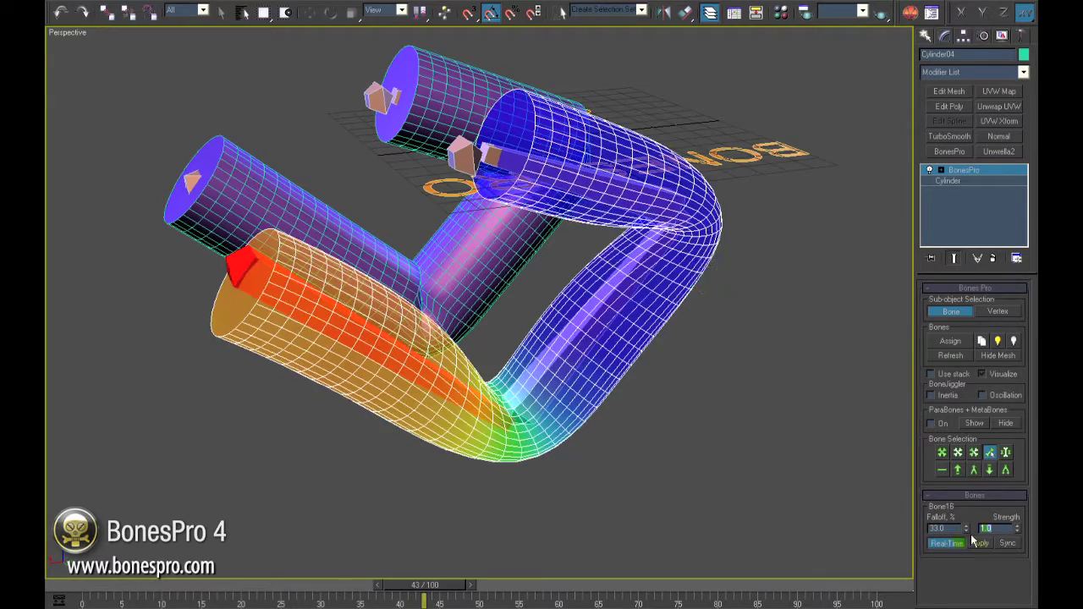
pyautogui.click(634, 194)
pyautogui.doubleClick(938, 528)
pyautogui.write('33')
pyautogui.press('Tab')
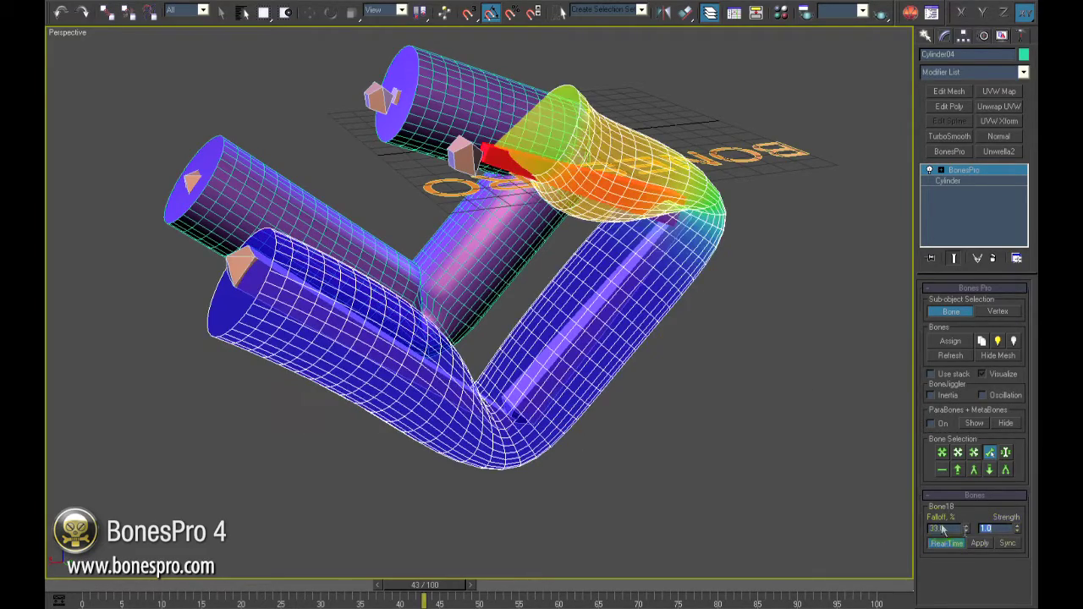
# Step: Raise the upper outer bone's strength to 2.3 and increase the lower outer bone's strength as well
pyautogui.moveTo(1015, 528); pyautogui.dragTo(1015, 515)
pyautogui.keyDown('alt'); pyautogui.moveTo(775, 466); pyautogui.dragTo(766, 466, button='middle'); pyautogui.keyUp('alt')
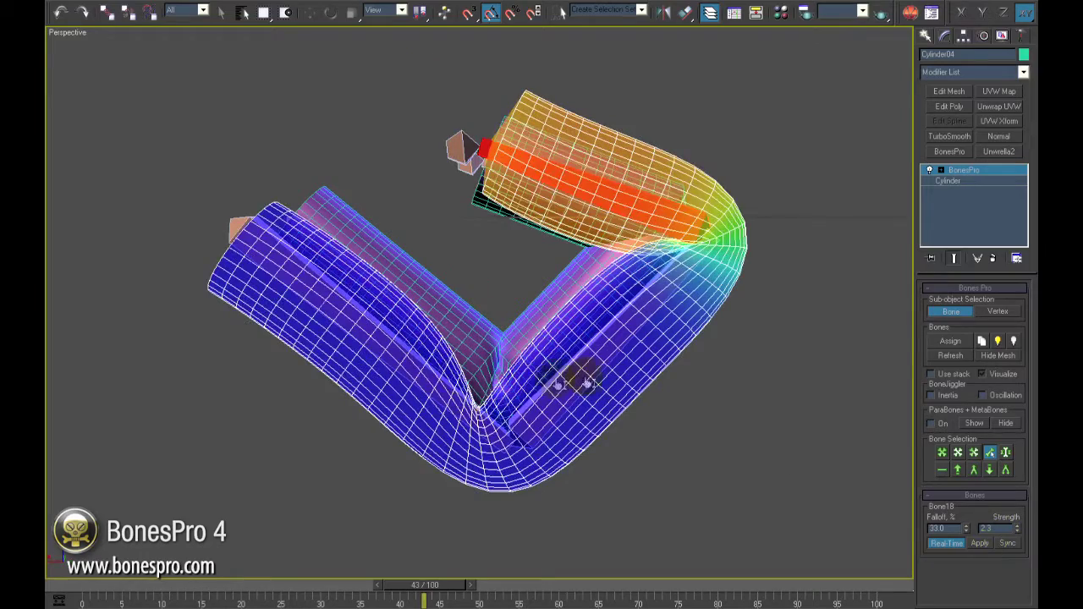
pyautogui.click(468, 404)
pyautogui.moveTo(1016, 528)
pyautogui.mouseDown()
pyautogui.moveTo(1016, 515)
pyautogui.moveTo(966, 520)
pyautogui.moveTo(968, 507)
pyautogui.moveTo(1017, 519)
pyautogui.mouseUp()
# Step: Check the influence of each bone in turn and adjust the middle bone's falloff
pyautogui.click(586, 375)
pyautogui.click(626, 186)
pyautogui.click(428, 387)
pyautogui.keyDown('alt'); pyautogui.moveTo(630, 436); pyautogui.dragTo(609, 469, button='middle'); pyautogui.keyUp('alt')
pyautogui.click(605, 373)
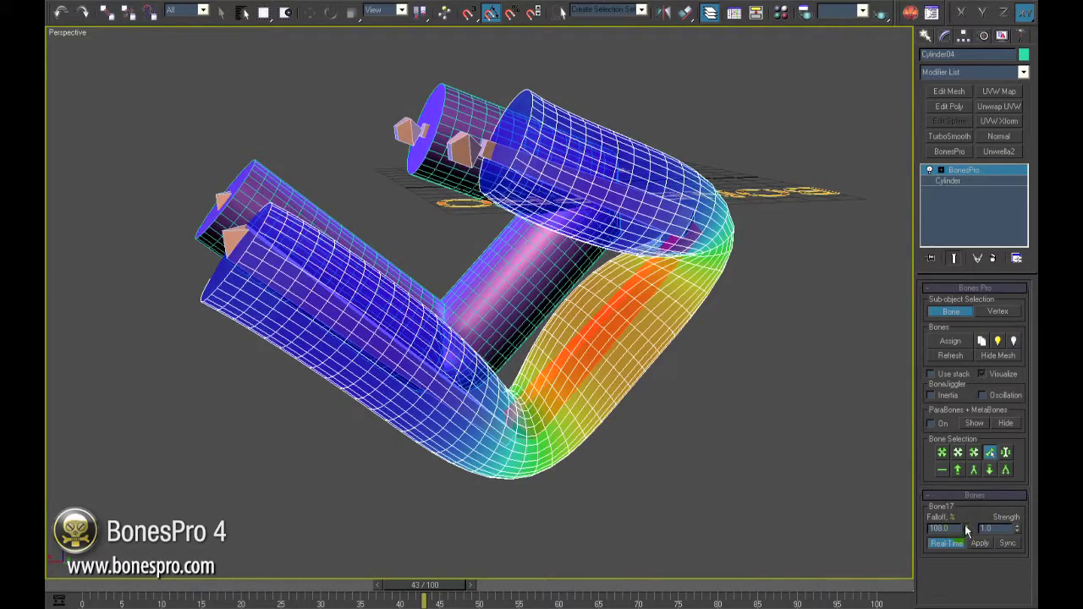
pyautogui.moveTo(965, 526); pyautogui.dragTo(964, 573)
pyautogui.keyDown('alt'); pyautogui.moveTo(699, 448); pyautogui.dragTo(753, 431, button='middle'); pyautogui.keyUp('alt')
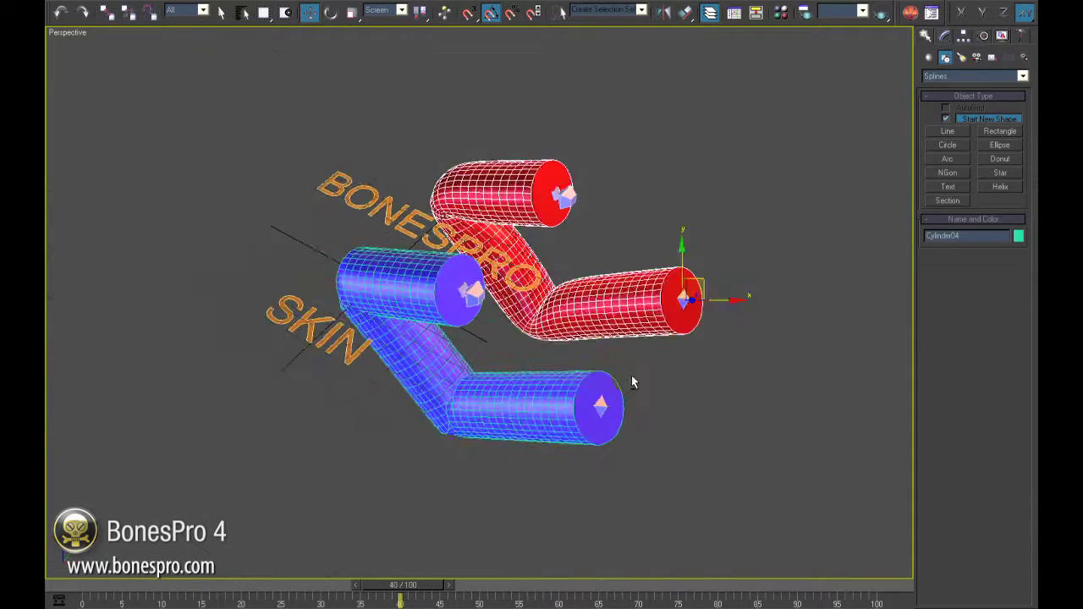
# Step: Delete the blue Skin cylinder with its bones and the SKIN label, and delete the BONESPRO label too
pyautogui.keyDown('alt'); pyautogui.moveTo(631, 376); pyautogui.dragTo(576, 431, button='middle'); pyautogui.keyUp('alt')
pyautogui.press('q')
pyautogui.moveTo(227, 115); pyautogui.dragTo(450, 459)
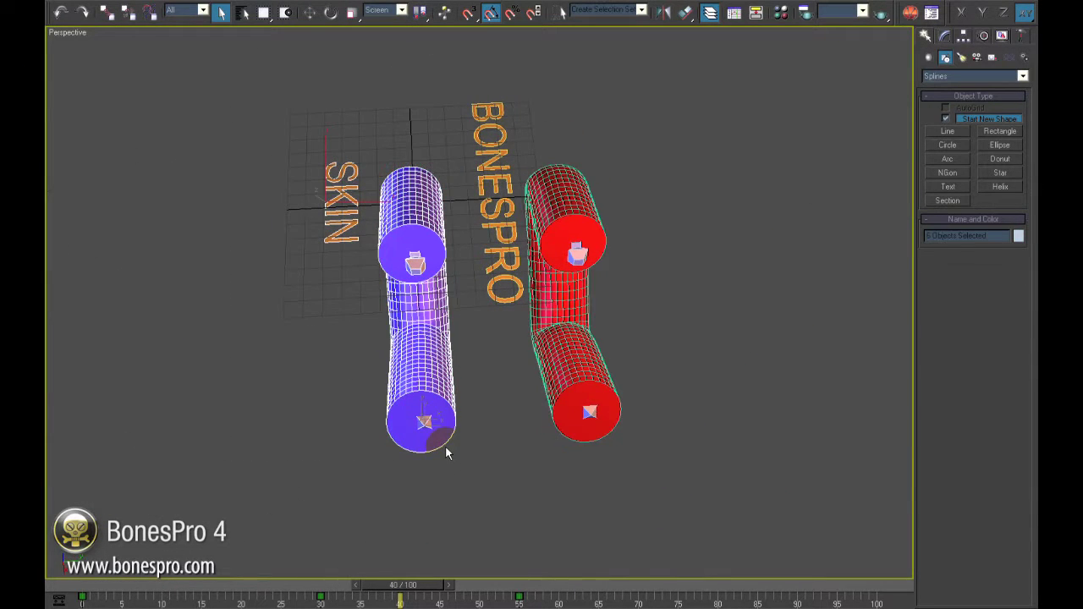
pyautogui.press('Delete')
pyautogui.click(503, 309)
pyautogui.press('Delete')
# Step: Display the remaining cylinder in a maximized wireframe Front view at frame 56, comparing it with the shaded display
pyautogui.moveTo(546, 384)
pyautogui.mouseDown(button='middle')
pyautogui.moveTo(451, 398)
pyautogui.moveTo(573, 360)
pyautogui.moveTo(550, 372)
pyautogui.mouseUp(button='middle')
pyautogui.moveTo(411, 585); pyautogui.dragTo(467, 575)
pyautogui.hotkey('alt', 'w')
pyautogui.rightClick(273, 220)
pyautogui.hotkey('alt', 'w')
pyautogui.scroll(3, 548, 358)
pyautogui.moveTo(548, 358); pyautogui.dragTo(460, 342, button='middle')
pyautogui.moveTo(437, 587); pyautogui.dragTo(532, 590)
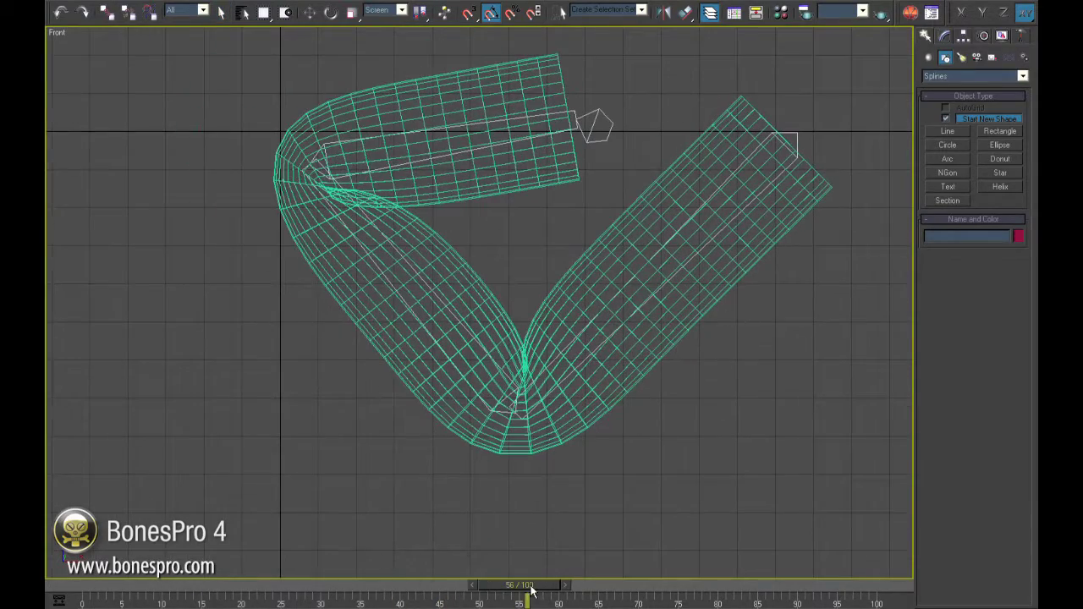
pyautogui.press('F3')
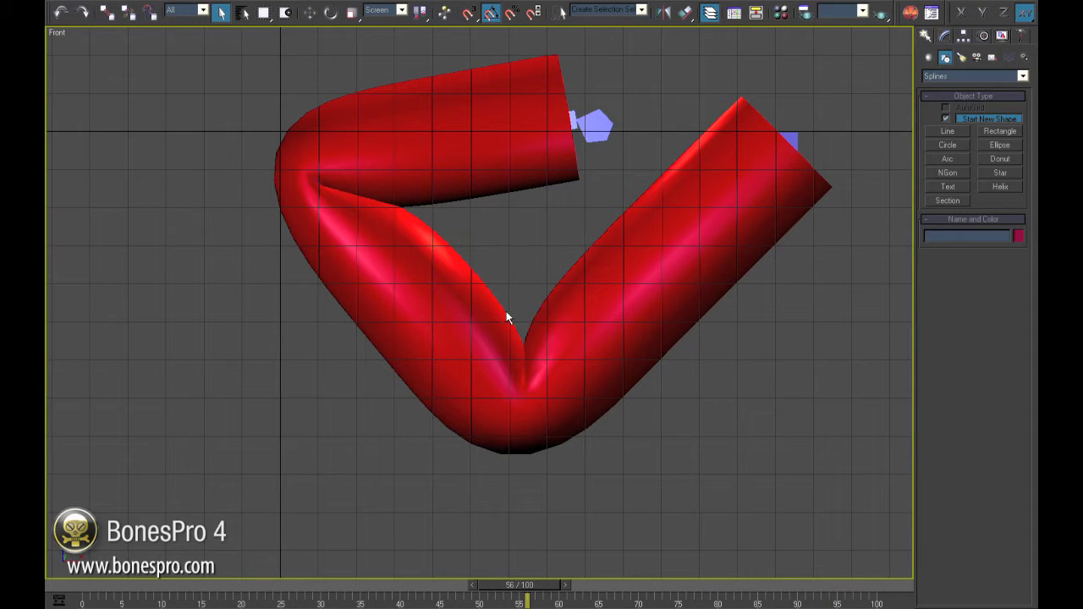
pyautogui.press('F3')
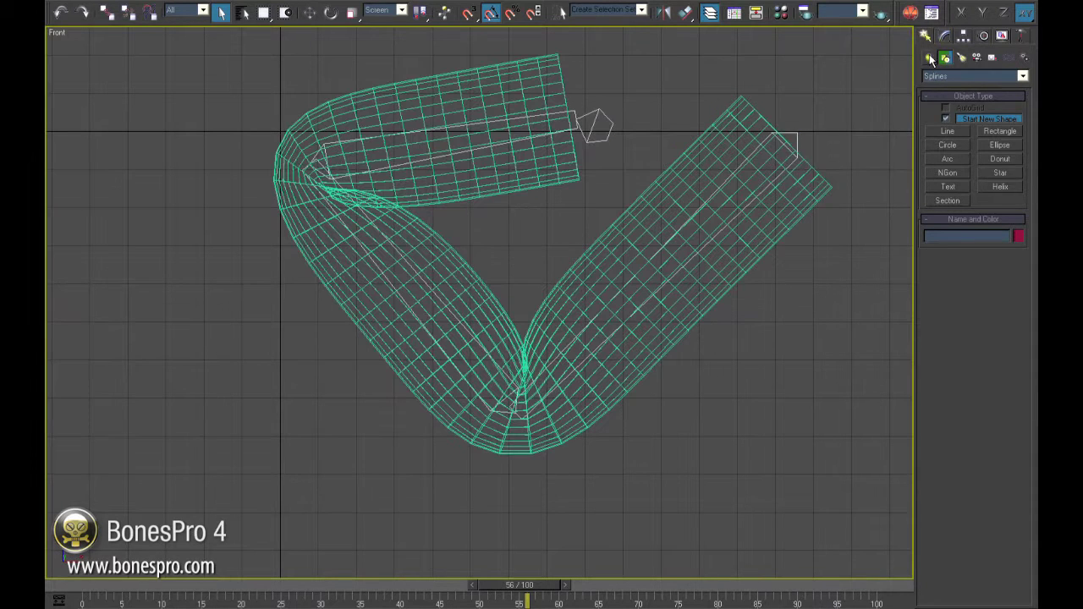
# Step: Create a 3d-io MetaBone about 78 cm in size at the cylinder's lower bend and move it slightly up into the bend
pyautogui.click(929, 57)
pyautogui.click(953, 77)
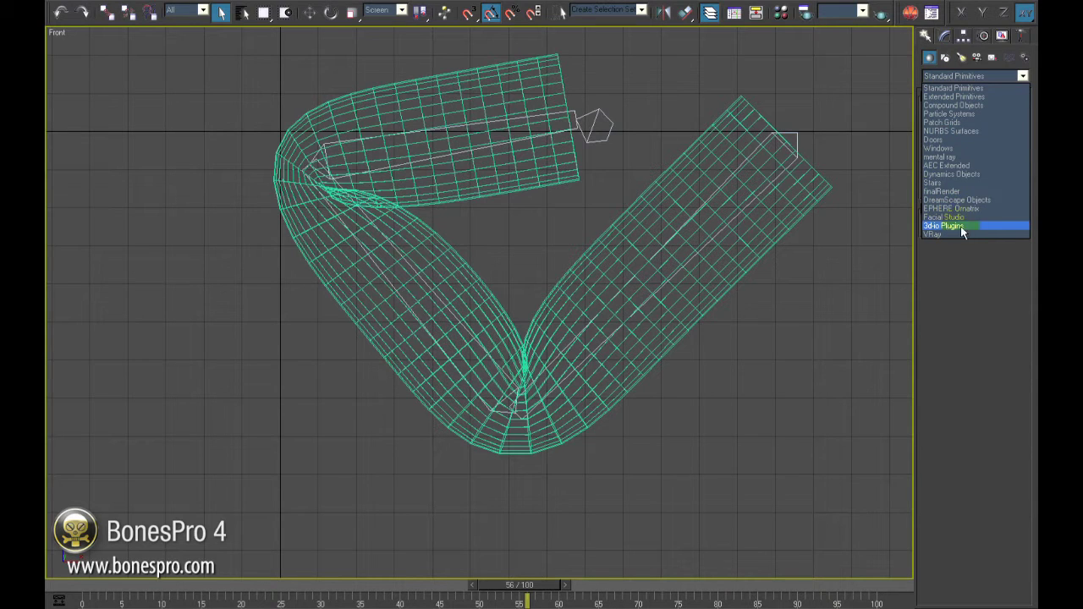
pyautogui.click(988, 225)
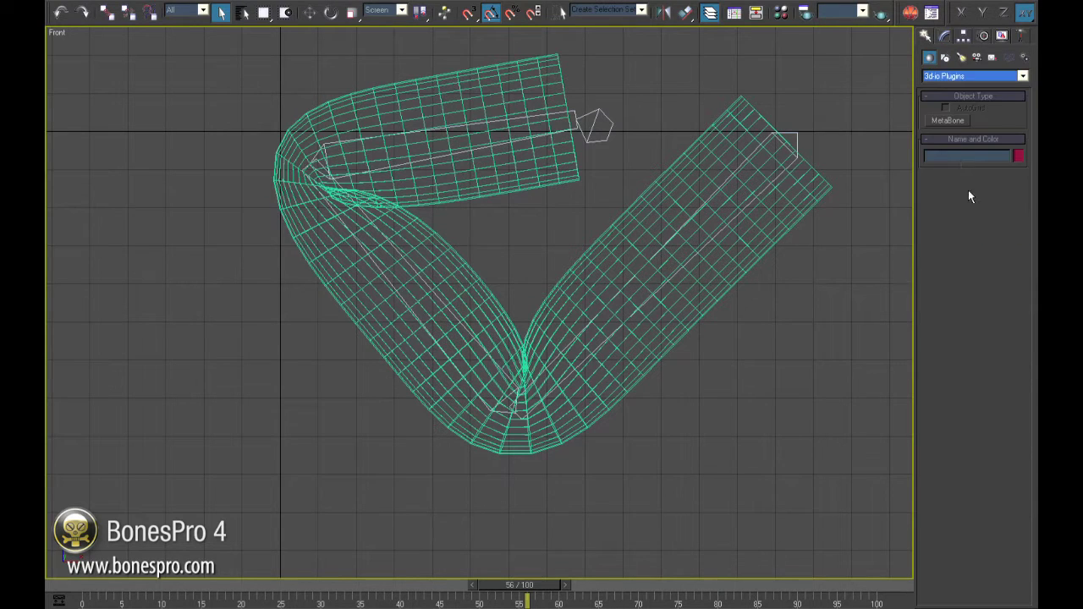
pyautogui.click(951, 121)
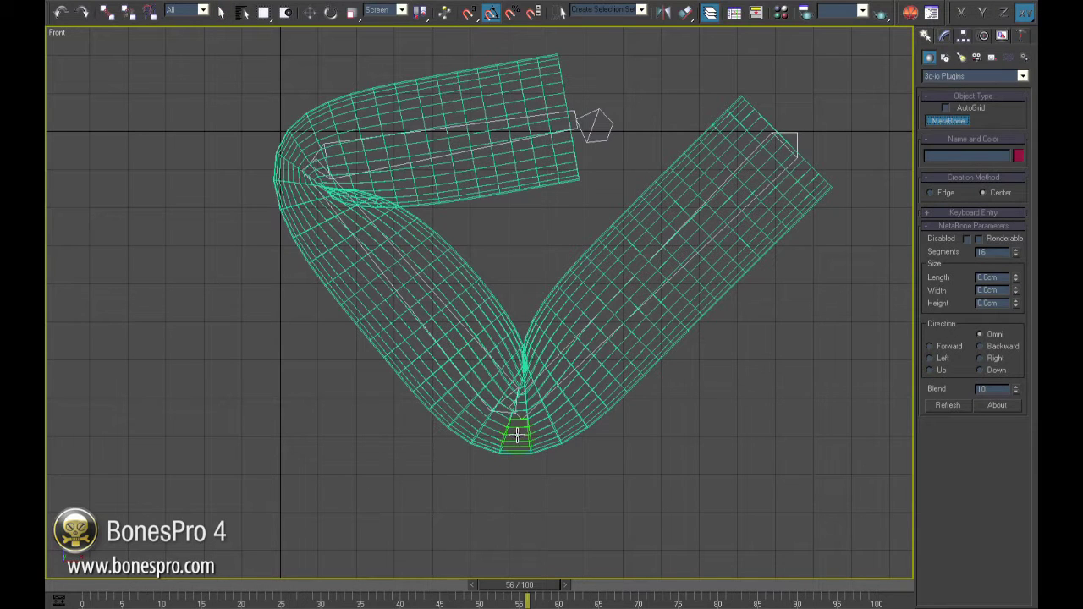
pyautogui.moveTo(517, 435); pyautogui.dragTo(617, 495)
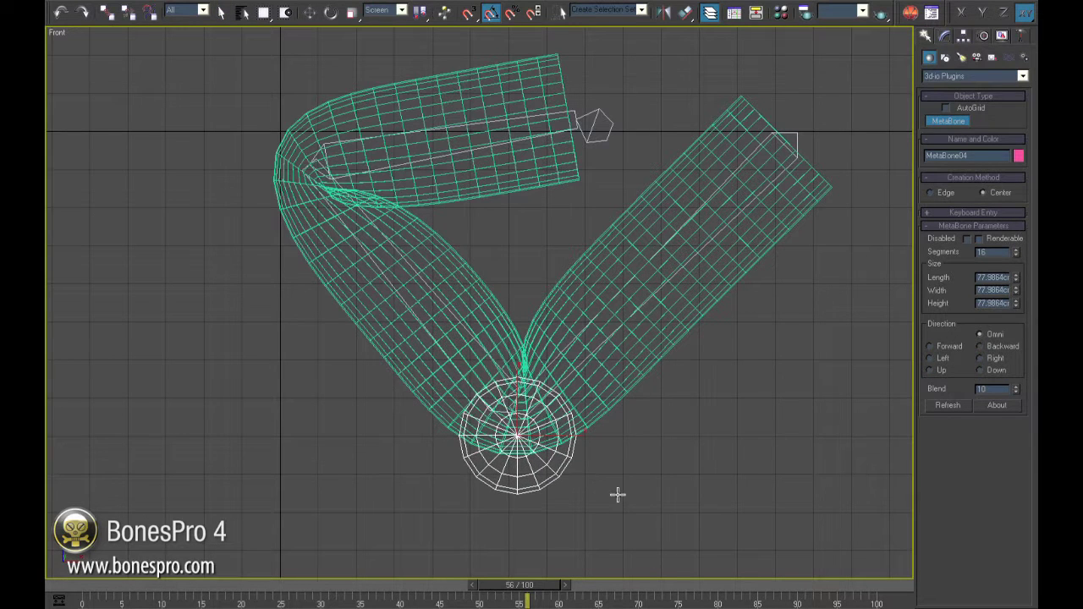
pyautogui.press('w')
pyautogui.moveTo(540, 467); pyautogui.dragTo(543, 454)
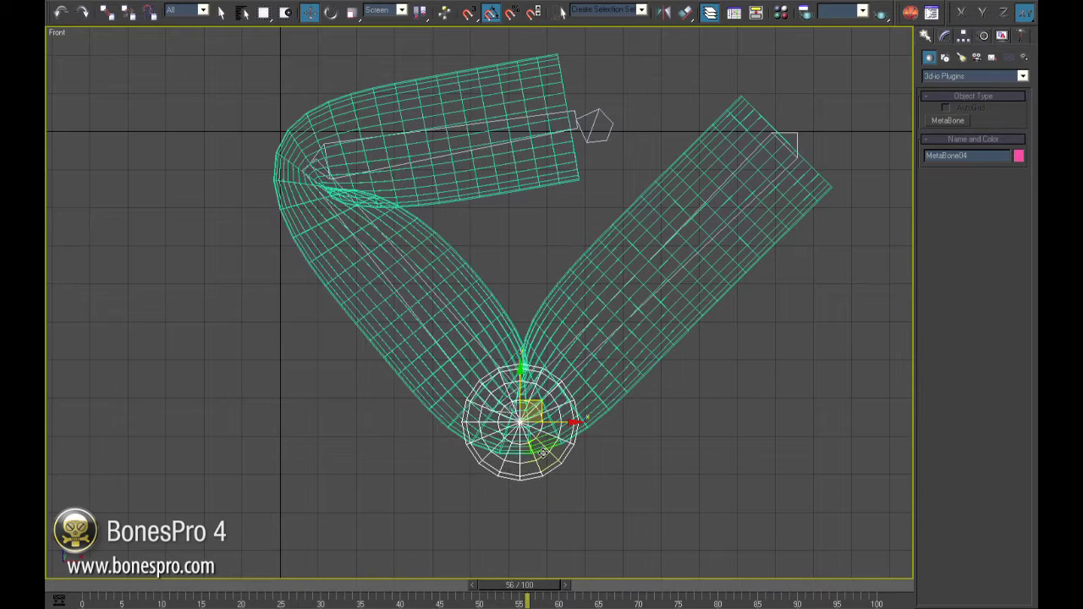
# Step: Set the MetaBone's length, width and height to 60 cm and copy it to the cylinder's upper bend
pyautogui.click(945, 37)
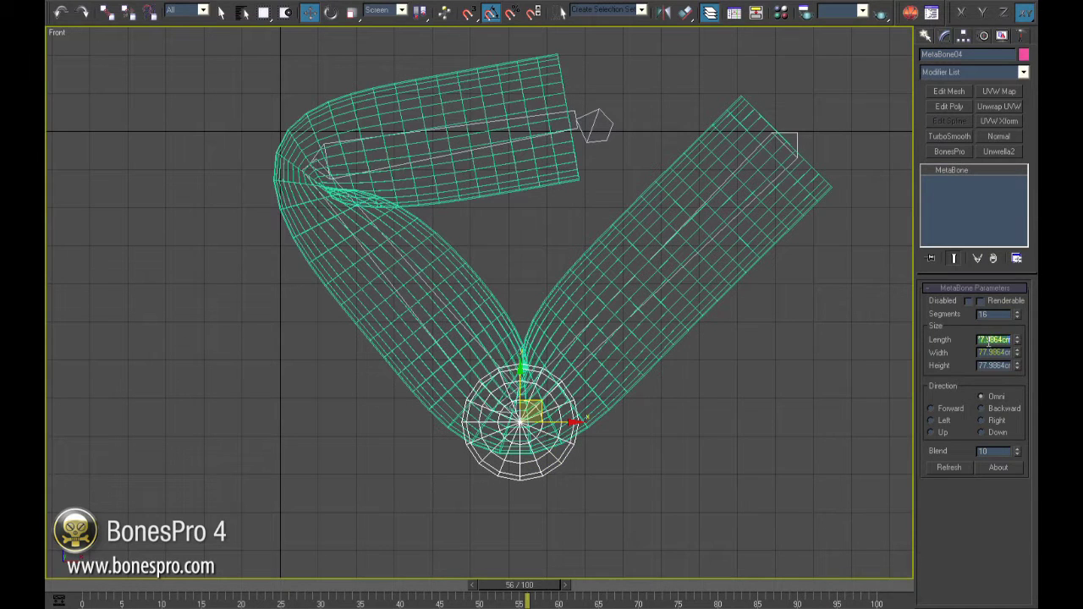
pyautogui.write('60')
pyautogui.press('Return')
pyautogui.moveTo(486, 439); pyautogui.dragTo(501, 452, button='middle')
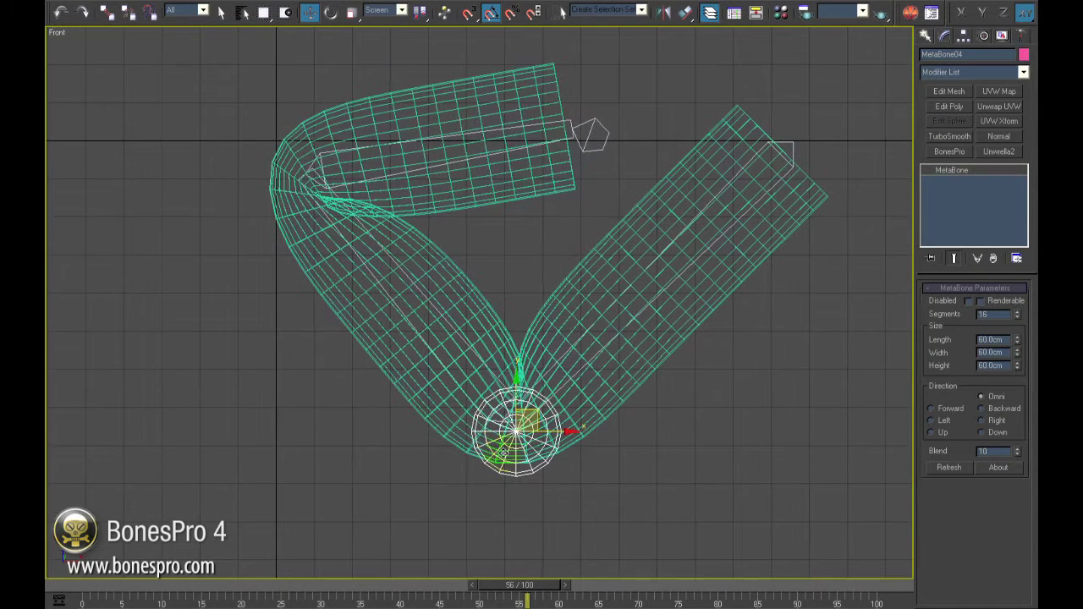
pyautogui.moveTo(500, 450)
pyautogui.mouseDown()
pyautogui.moveTo(492, 459)
pyautogui.moveTo(435, 437)
pyautogui.moveTo(300, 211)
pyautogui.mouseUp()
pyautogui.click(601, 369)
# Step: Link the upper MetaBone to the middle bone and the lower MetaBone to the right-hand outer bone
pyautogui.scroll(4, 404, 316)
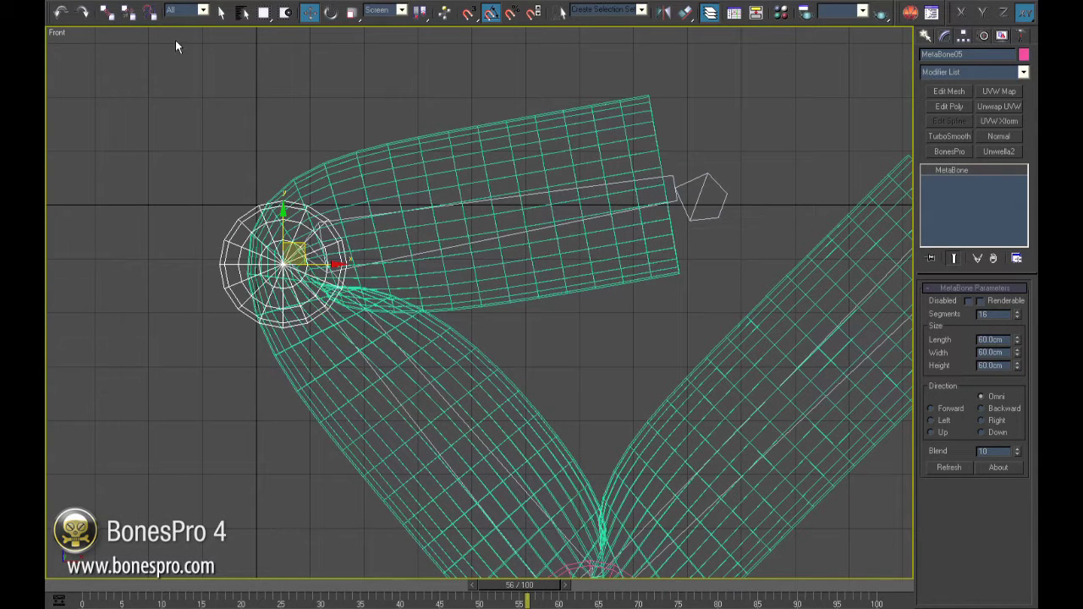
pyautogui.click(107, 14)
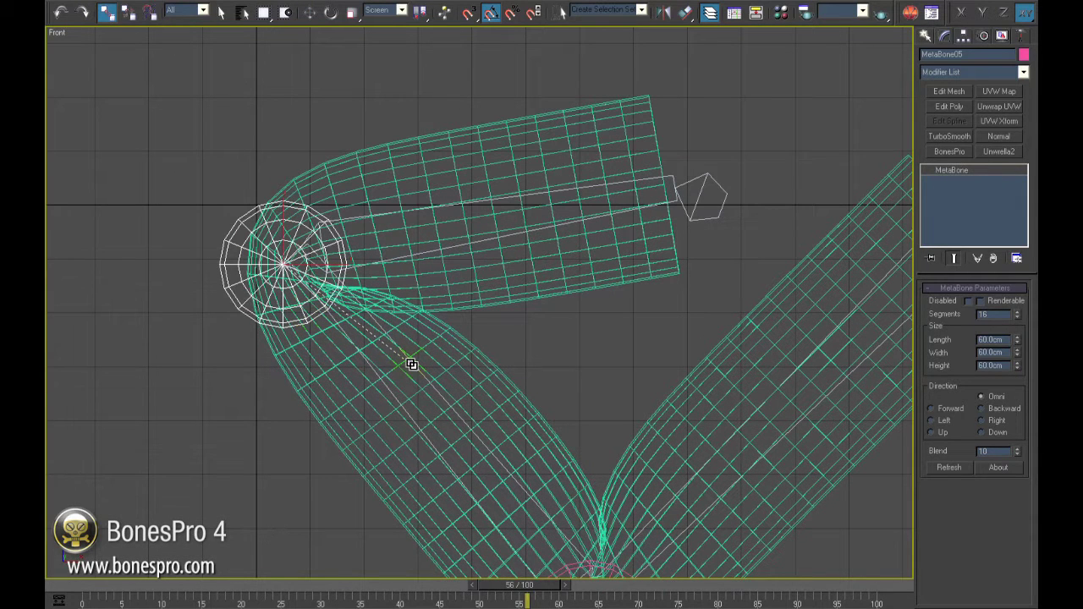
pyautogui.moveTo(570, 496); pyautogui.dragTo(461, 365, button='middle')
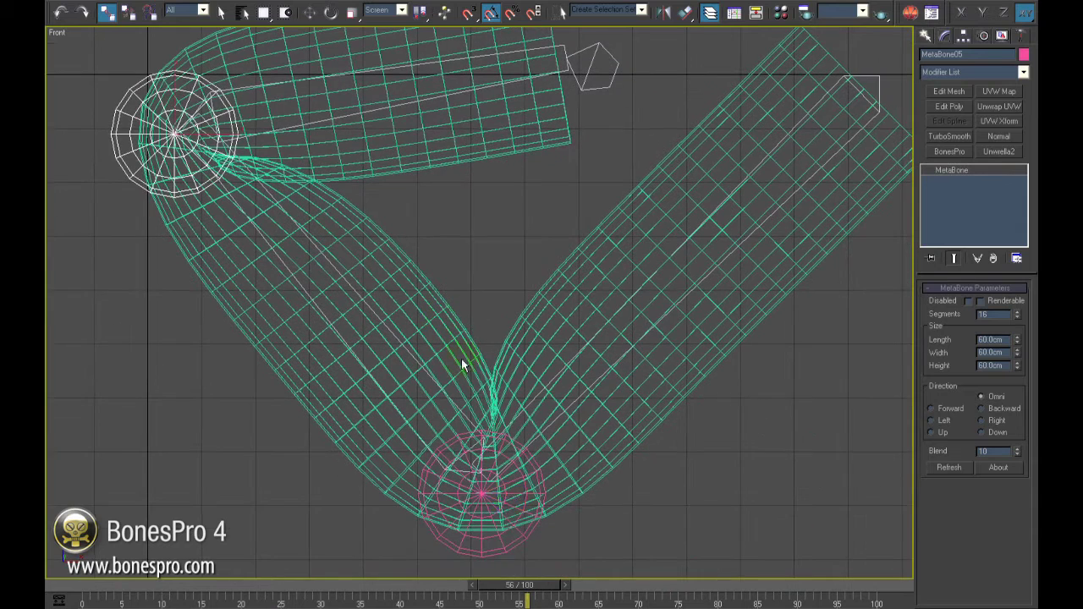
pyautogui.click(523, 525)
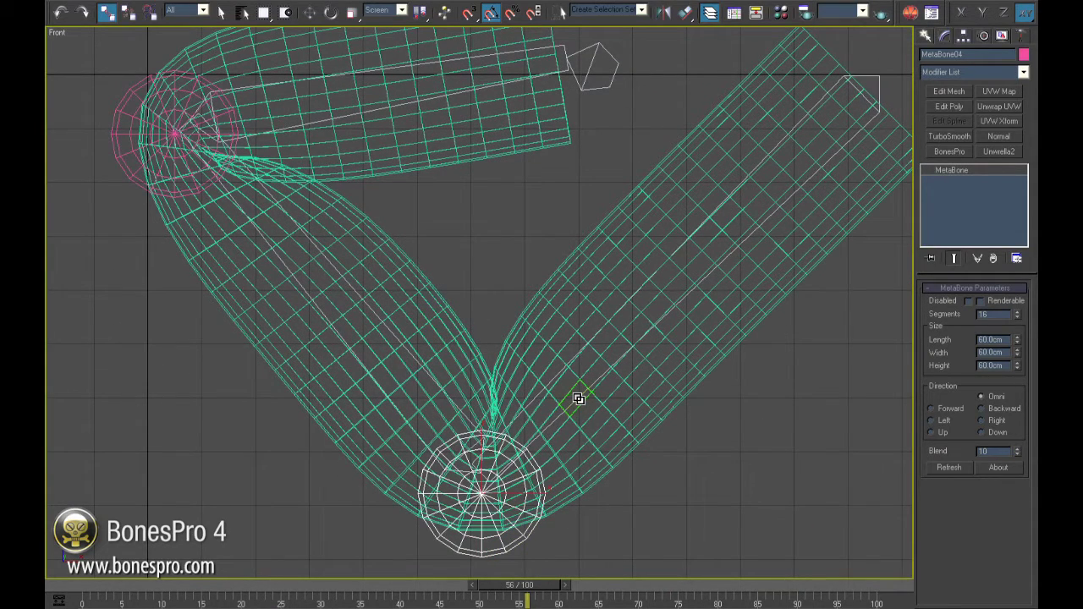
pyautogui.scroll(-5, 546, 421)
pyautogui.scroll(3, 548, 436)
pyautogui.press('q')
pyautogui.click(608, 490)
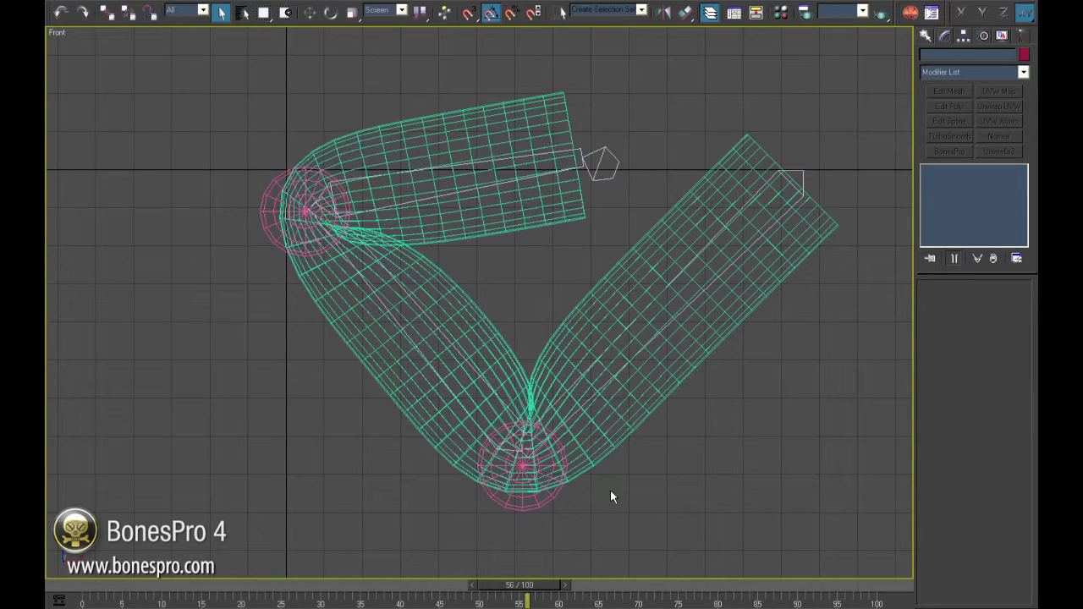
# Step: At frame 59, turn on ParaBones + MetaBones in the red cylinder's BonesPro modifier and hide the MetaBones
pyautogui.moveTo(427, 342); pyautogui.dragTo(440, 318, button='middle')
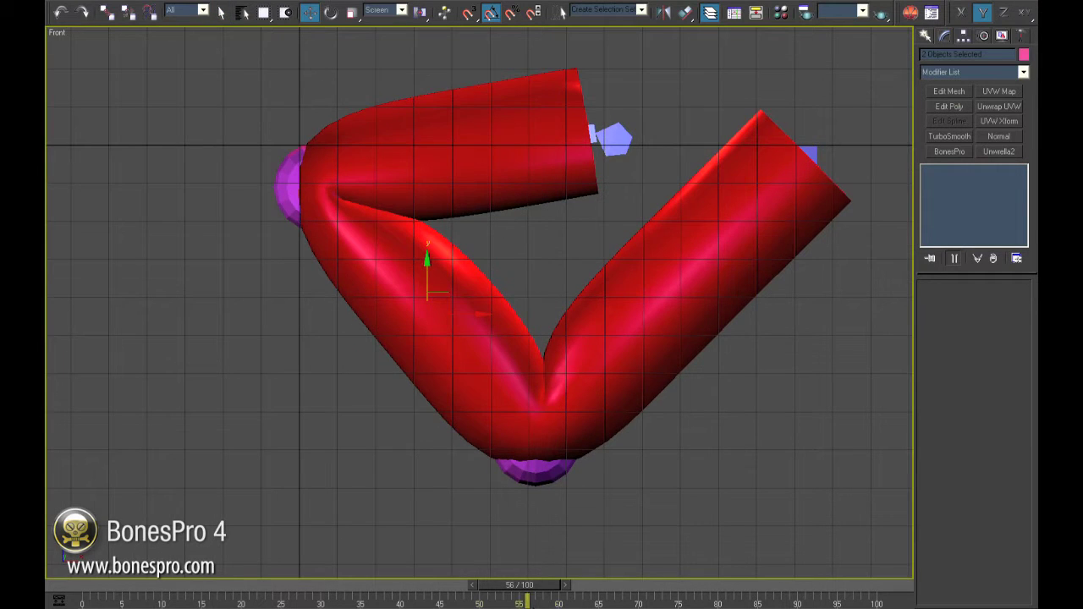
pyautogui.moveTo(539, 587); pyautogui.dragTo(563, 566)
pyautogui.moveTo(529, 457); pyautogui.dragTo(541, 457, button='middle')
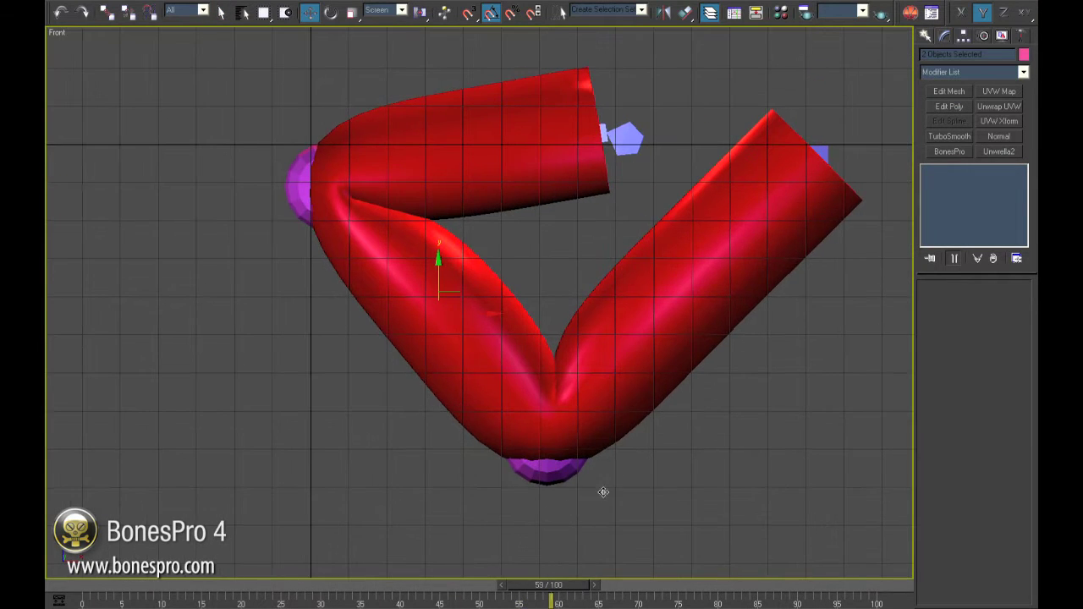
pyautogui.keyDown('alt'); pyautogui.click(298, 157); pyautogui.keyUp('alt')
pyautogui.click(561, 197)
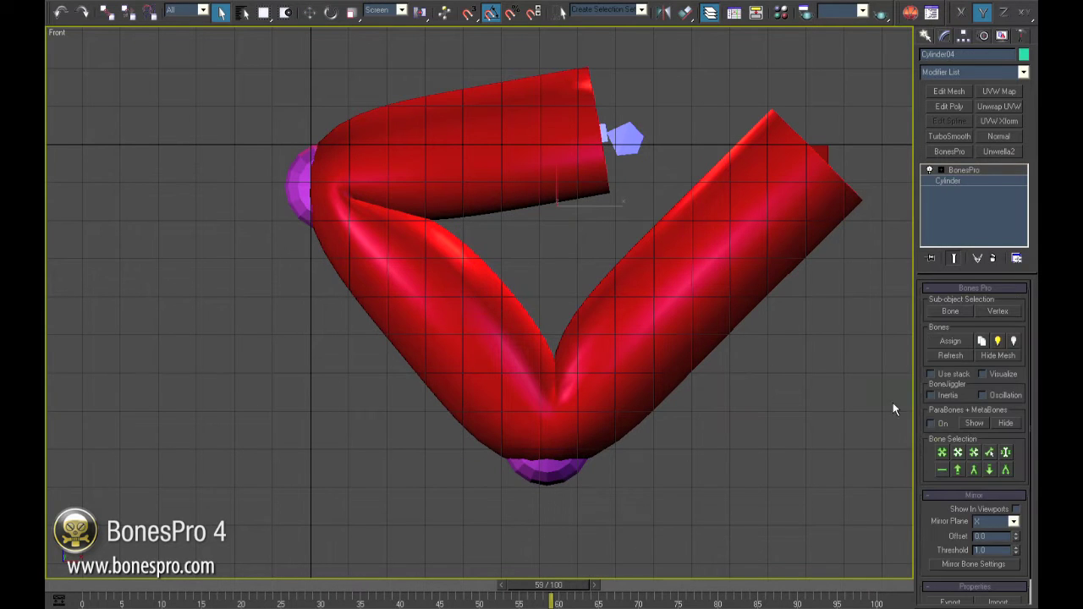
pyautogui.click(930, 424)
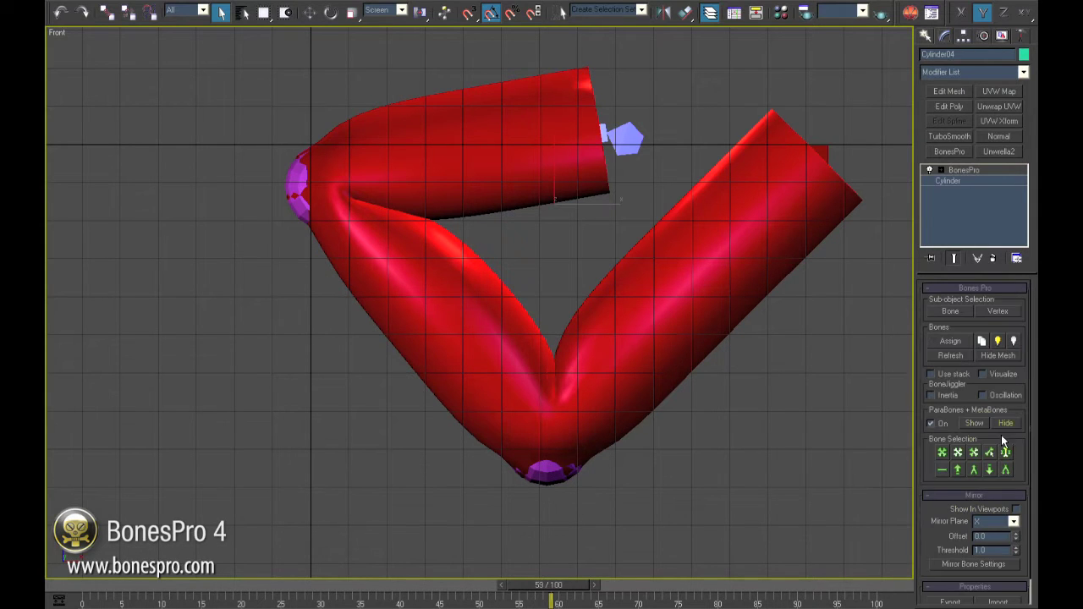
pyautogui.click(1003, 423)
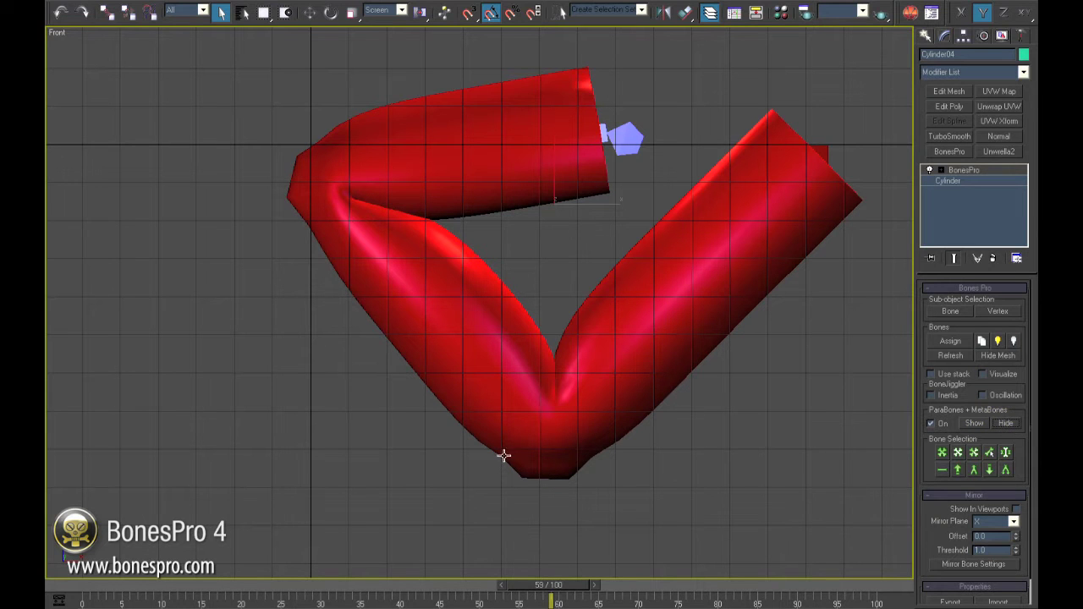
# Step: Scrub the animation back to frame 0 and on to frame 53, and set the lower MetaBone's Blend to 83
pyautogui.moveTo(539, 558); pyautogui.dragTo(197, 561)
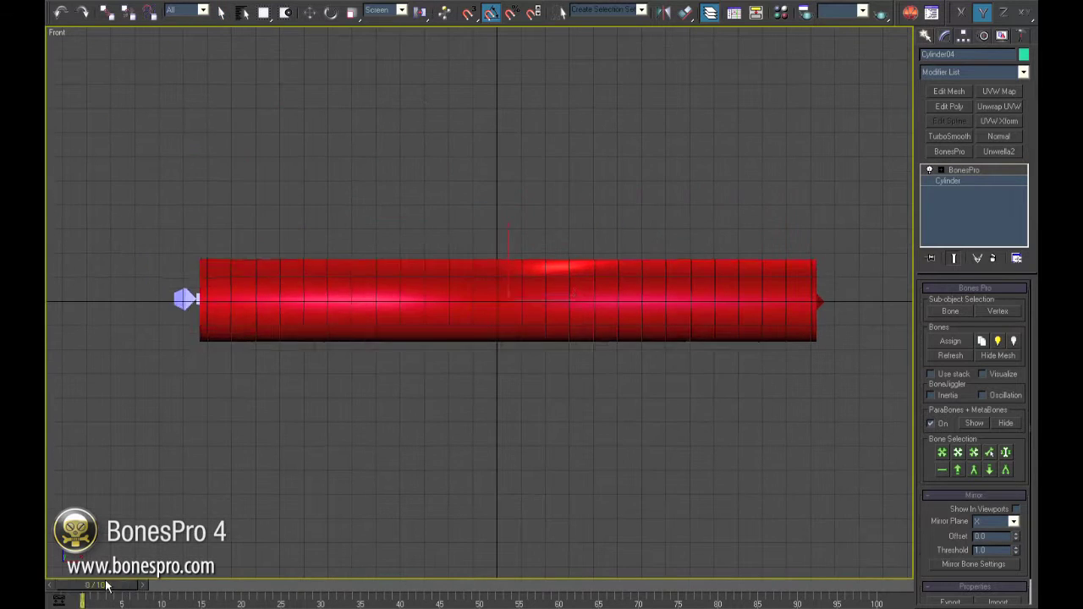
pyautogui.moveTo(107, 551); pyautogui.dragTo(604, 525)
pyautogui.moveTo(605, 525); pyautogui.dragTo(545, 485, button='middle')
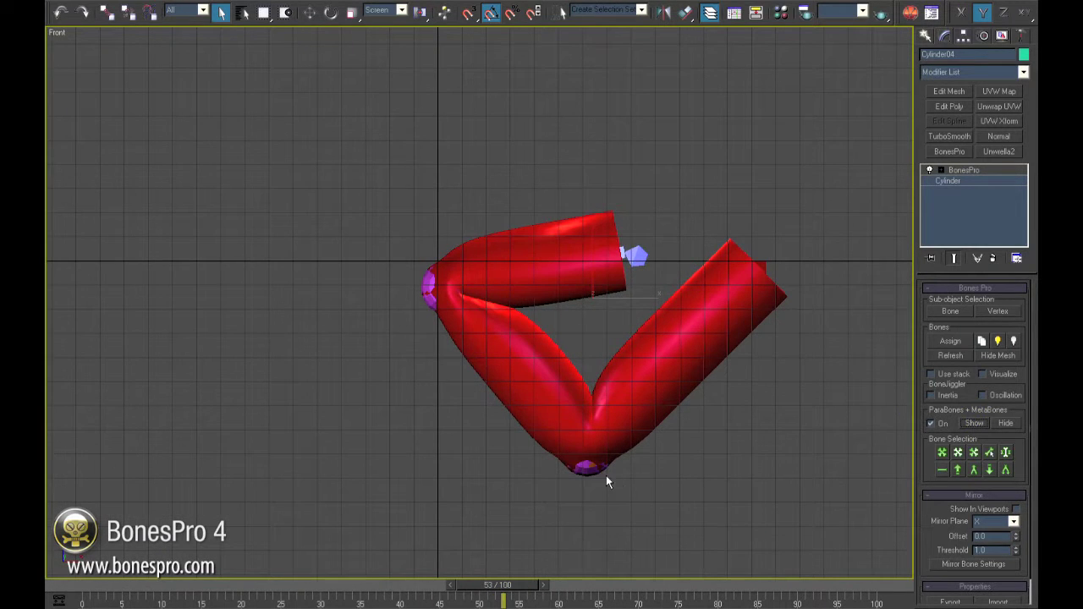
pyautogui.click(587, 471)
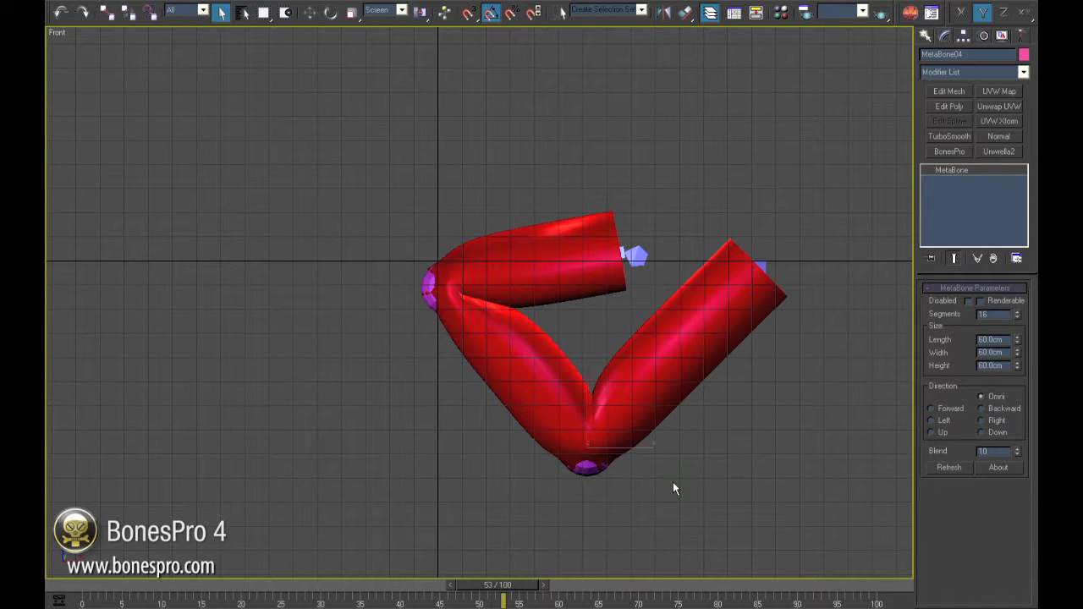
pyautogui.moveTo(1018, 454); pyautogui.dragTo(1016, 260)
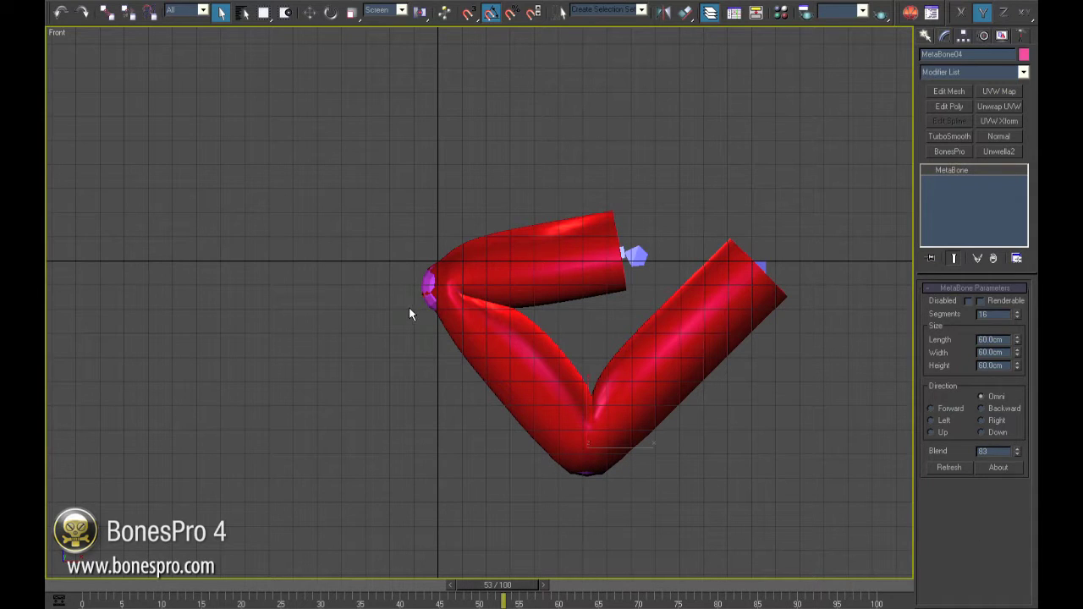
# Step: Set the upper bend's MetaBone to a Blend of 70 and scrub the animation to frame 41
pyautogui.click(425, 284)
pyautogui.moveTo(519, 592); pyautogui.dragTo(433, 576)
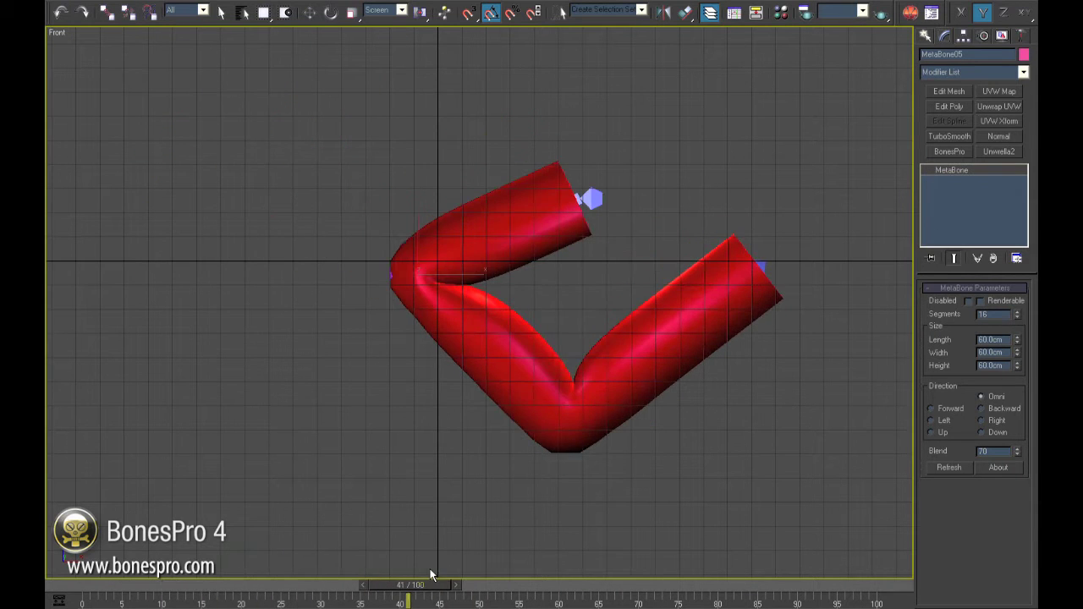
# Step: In perspective at frame 40, resize the upper MetaBone to 60.6 × 68.352 × 37.4026 cm and the lower one to 74.292 × 70.2 × 38.634 cm
pyautogui.press('q')
pyautogui.hotkey('alt', 'w')
pyautogui.rightClick(652, 481)
pyautogui.hotkey('alt', 'w')
pyautogui.keyDown('alt'); pyautogui.moveTo(457, 454); pyautogui.dragTo(551, 448, button='middle'); pyautogui.keyUp('alt')
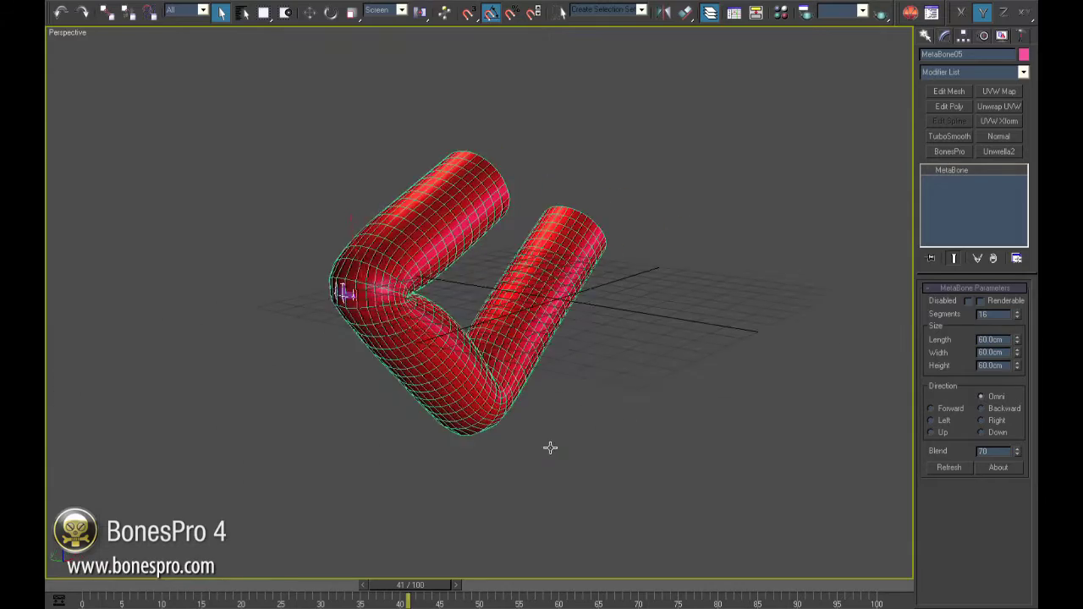
pyautogui.scroll(2, 542, 450)
pyautogui.keyDown('alt'); pyautogui.moveTo(459, 458); pyautogui.dragTo(512, 431, button='middle'); pyautogui.keyUp('alt')
pyautogui.moveTo(346, 589); pyautogui.dragTo(400, 578)
pyautogui.scroll(3, 449, 470)
pyautogui.moveTo(449, 470); pyautogui.dragTo(462, 479, button='middle')
pyautogui.moveTo(627, 368); pyautogui.dragTo(570, 357, button='middle')
pyautogui.scroll(1, 646, 348)
pyautogui.scroll(1, 596, 345)
pyautogui.moveTo(1016, 341)
pyautogui.mouseDown()
pyautogui.moveTo(1013, 315)
pyautogui.moveTo(1015, 358)
pyautogui.moveTo(1007, 341)
pyautogui.mouseUp()
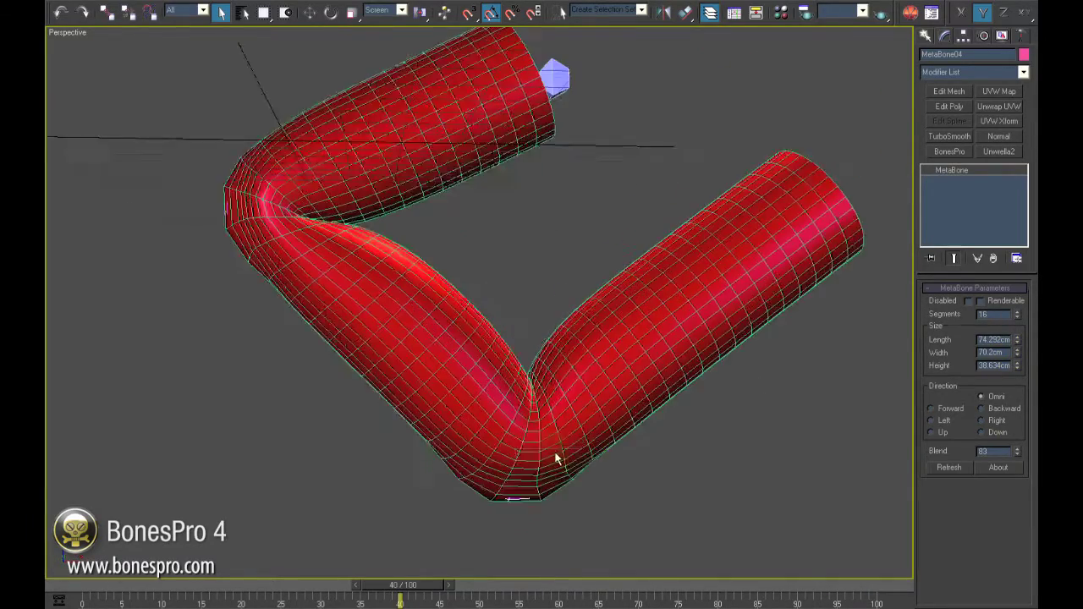
# Step: Copy the upper MetaBone in the Front view, place the copy on the middle segment's inner side and refresh the shaded deformation
pyautogui.keyDown('alt'); pyautogui.moveTo(556, 459); pyautogui.dragTo(566, 500, button='middle'); pyautogui.keyUp('alt')
pyautogui.hotkey('alt', 'w')
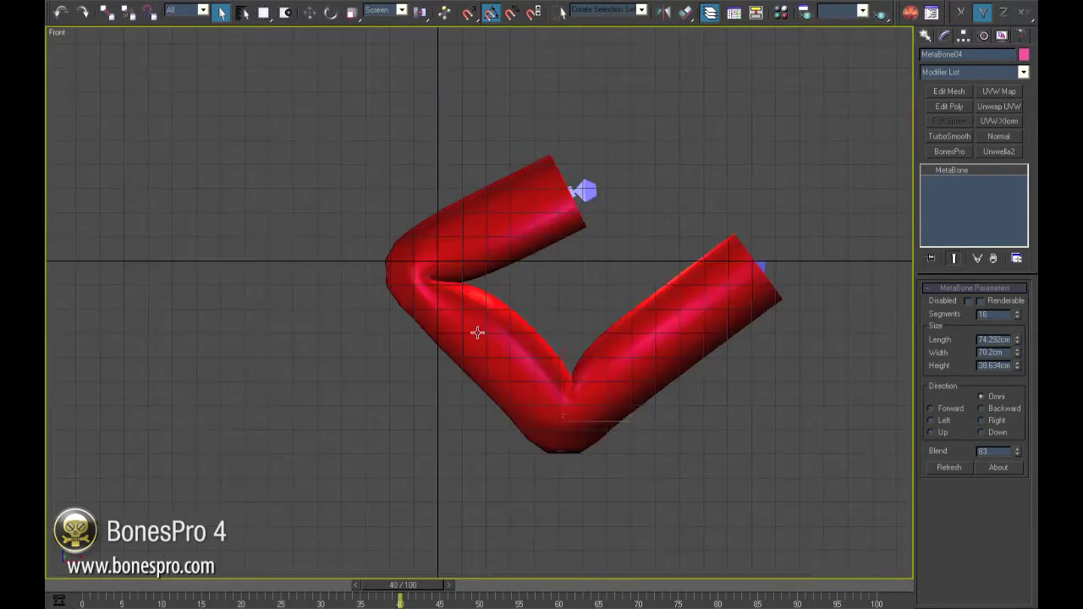
pyautogui.scroll(2, 478, 332)
pyautogui.moveTo(580, 372); pyautogui.dragTo(516, 322, button='middle')
pyautogui.press('F3')
pyautogui.scroll(2, 545, 342)
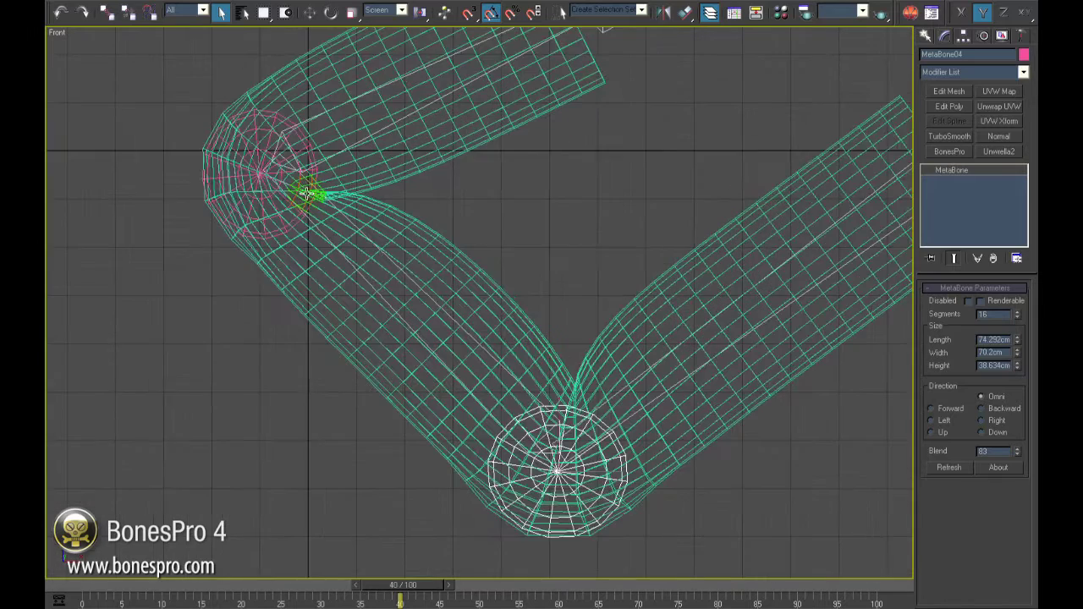
pyautogui.click(309, 192)
pyautogui.click(309, 187)
pyautogui.keyDown('shift'); pyautogui.moveTo(309, 186); pyautogui.dragTo(311, 307); pyautogui.keyUp('shift')
pyautogui.click(577, 367)
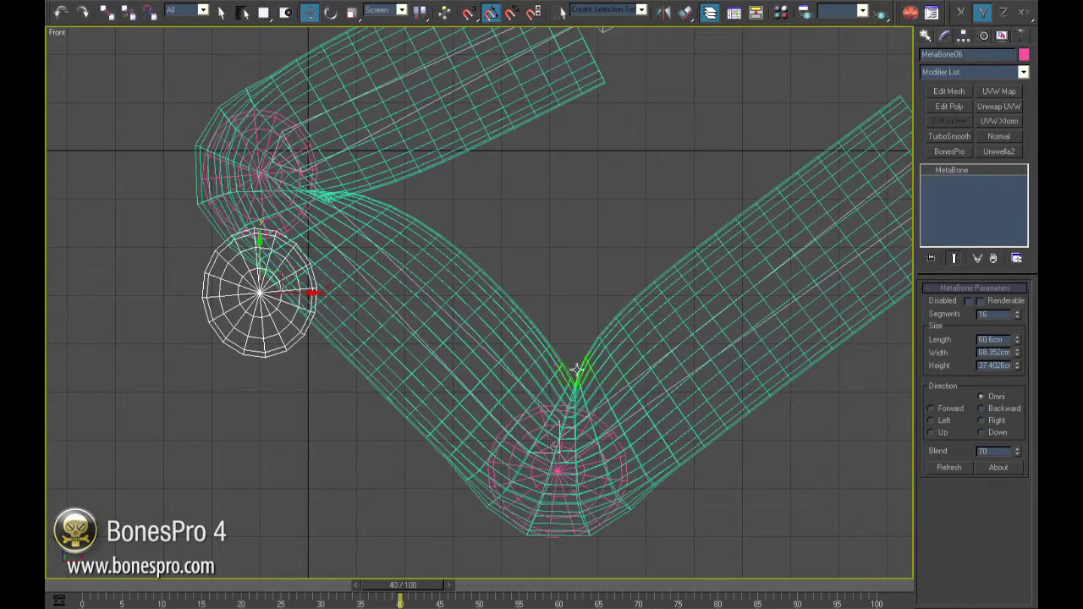
pyautogui.moveTo(281, 273); pyautogui.dragTo(477, 331)
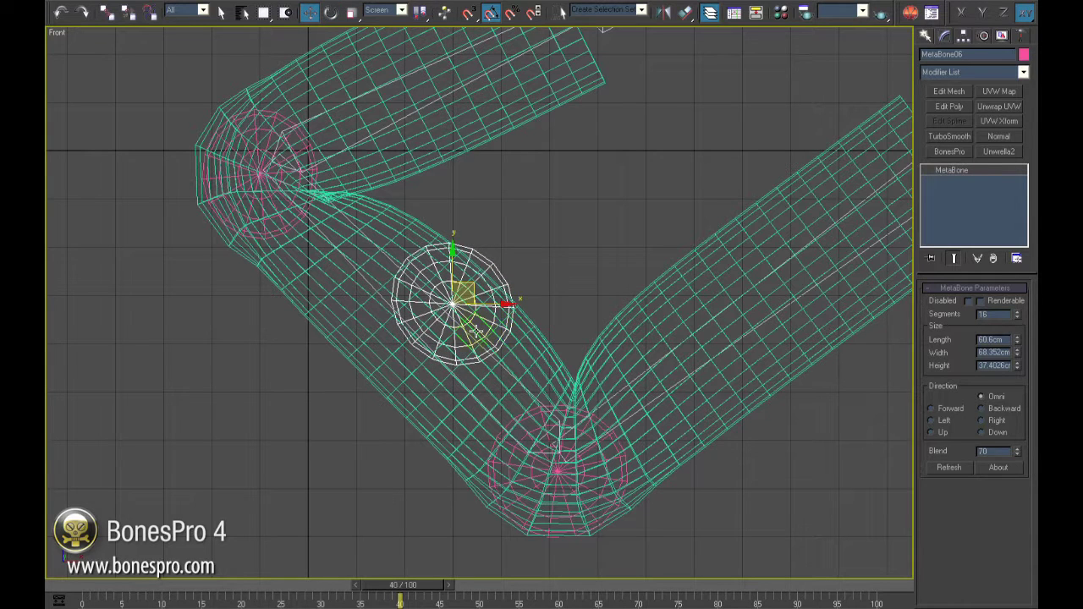
pyautogui.click(948, 468)
pyautogui.press('F3')
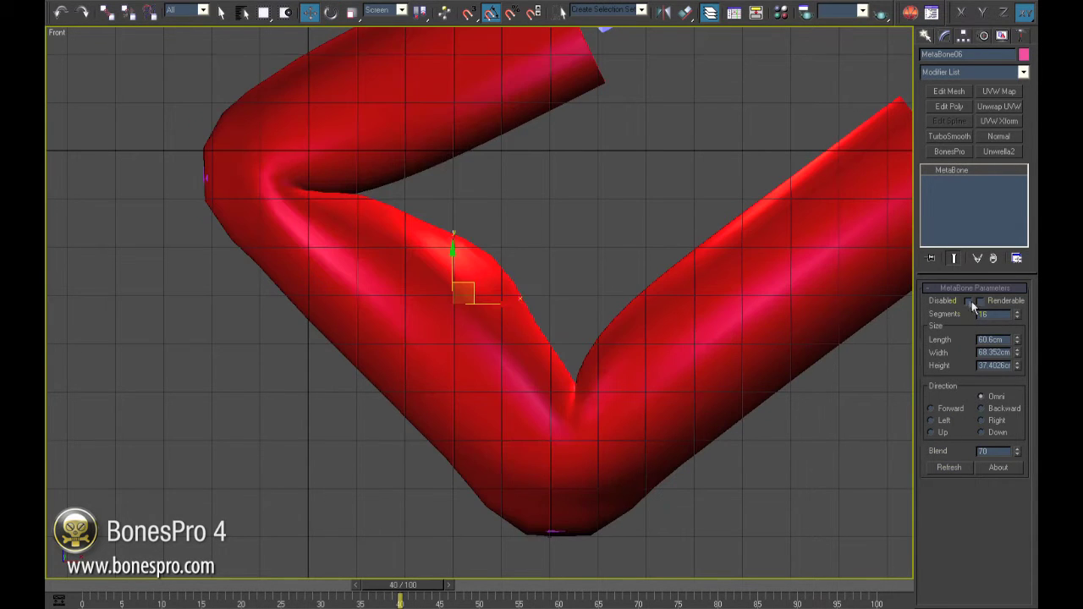
# Step: Enlarge the new middle MetaBone to length 66.054 cm, width 99.1104 cm and height 87.4276 cm, with edged faces shown
pyautogui.moveTo(1017, 340); pyautogui.dragTo(1013, 318)
pyautogui.moveTo(1018, 382); pyautogui.dragTo(1013, 348)
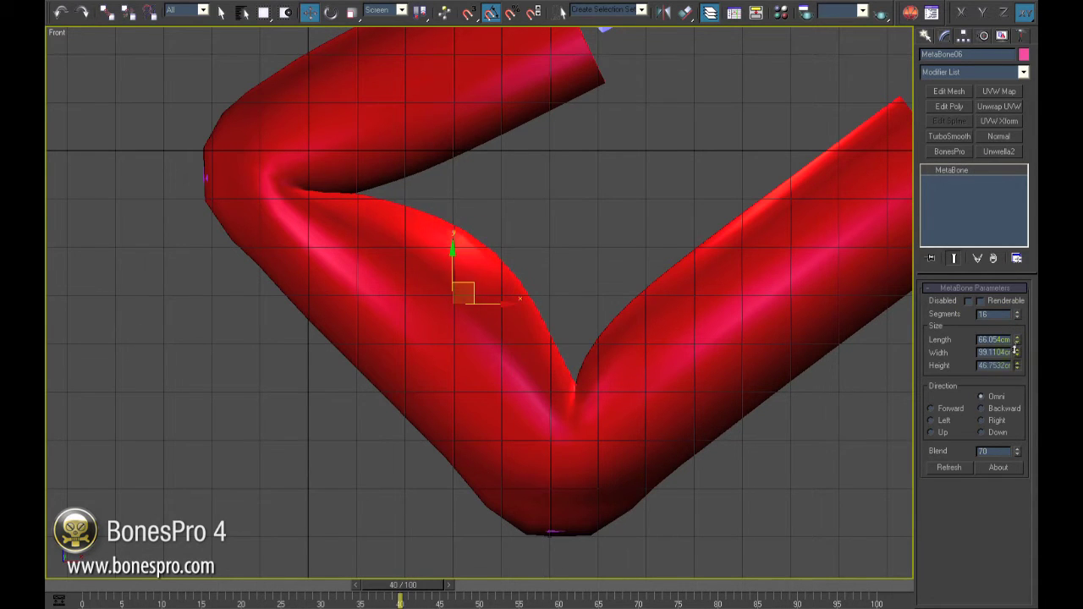
pyautogui.keyDown('alt'); pyautogui.moveTo(887, 394); pyautogui.dragTo(688, 366, button='middle'); pyautogui.keyUp('alt')
pyautogui.moveTo(1015, 378); pyautogui.dragTo(1018, 310)
pyautogui.press('F4')
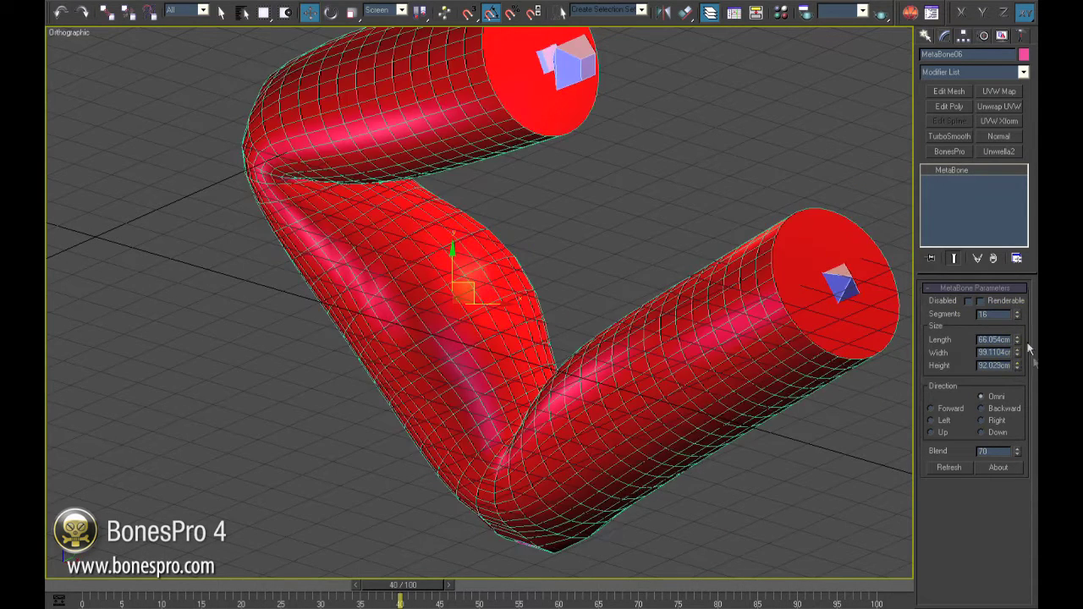
pyautogui.moveTo(1018, 367)
pyautogui.mouseDown()
pyautogui.moveTo(1013, 380)
pyautogui.moveTo(1005, 337)
pyautogui.moveTo(999, 364)
pyautogui.mouseUp()
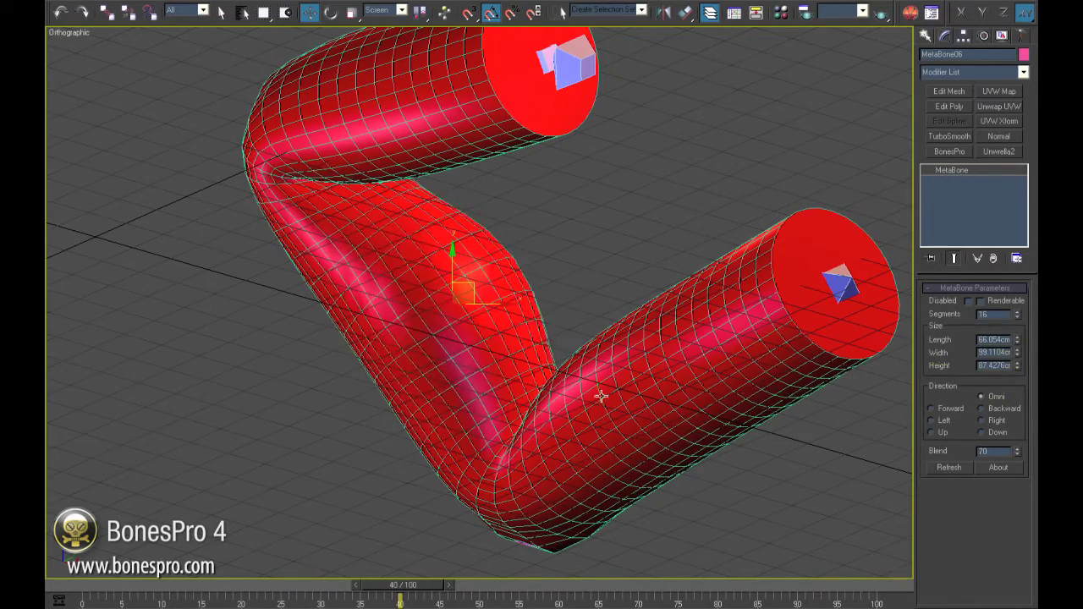
# Step: At frame 0 in the Front view, turn on Auto Key and key the middle MetaBone's length, width and height at about 28, 102 and 82 cm
pyautogui.keyDown('alt'); pyautogui.moveTo(601, 397); pyautogui.dragTo(566, 383, button='middle'); pyautogui.keyUp('alt')
pyautogui.moveTo(421, 587); pyautogui.dragTo(335, 587)
pyautogui.press('w')
pyautogui.press('f')
pyautogui.scroll(2, 508, 457)
pyautogui.moveTo(510, 439); pyautogui.dragTo(424, 439, button='middle')
pyautogui.moveTo(343, 586); pyautogui.dragTo(256, 549)
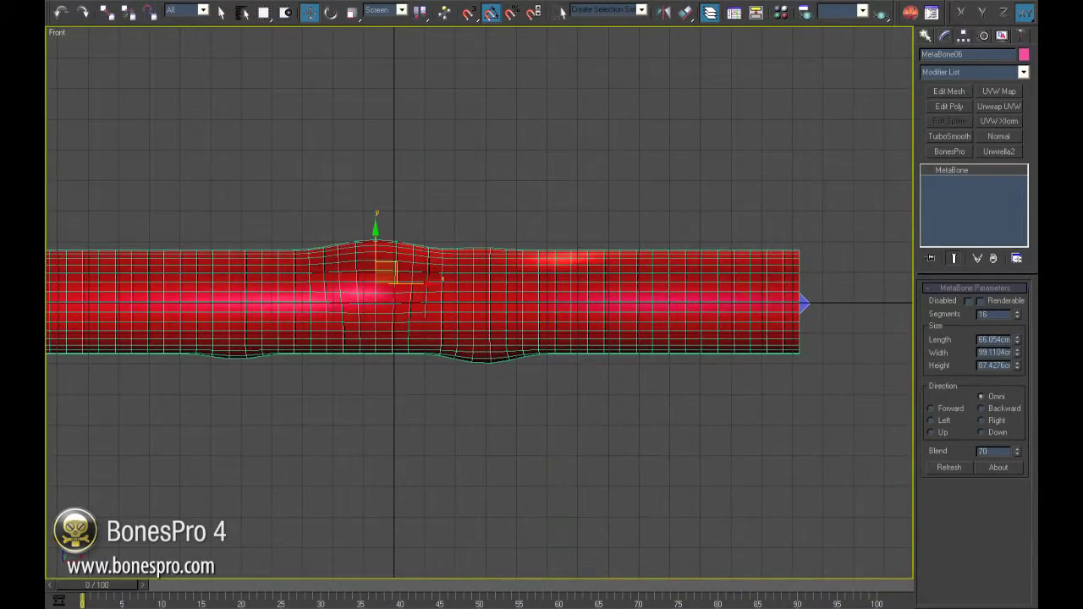
pyautogui.press('n')
pyautogui.moveTo(1017, 365); pyautogui.dragTo(1017, 367)
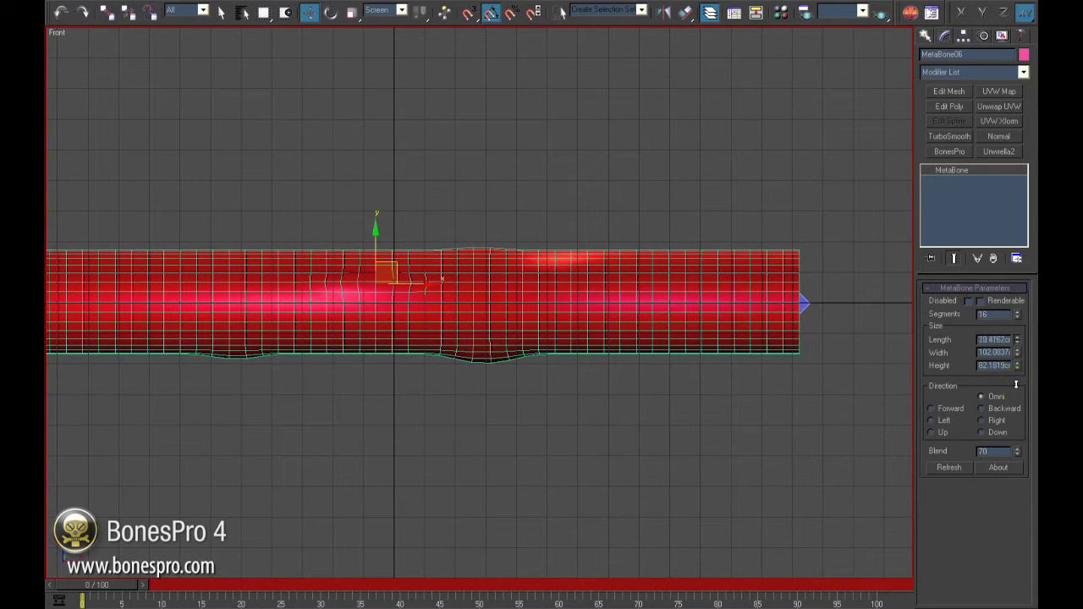
# Step: Key a larger size for the middle MetaBone at frame 45, about 109 cm wide and 82 cm high, and scrub back to frame 23
pyautogui.moveTo(127, 594); pyautogui.dragTo(439, 588)
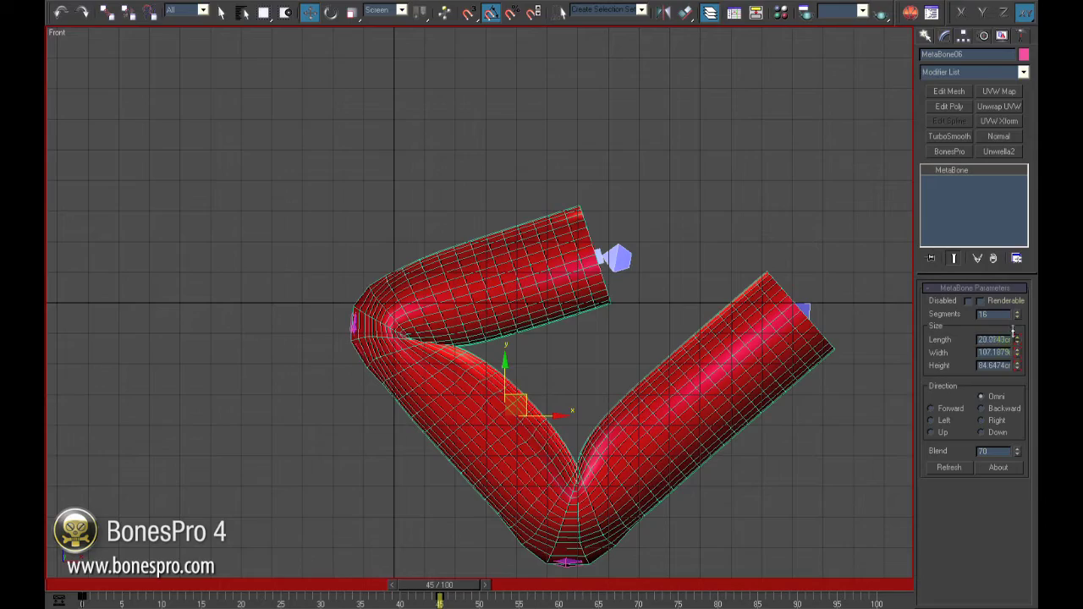
pyautogui.moveTo(1017, 364); pyautogui.dragTo(1017, 364)
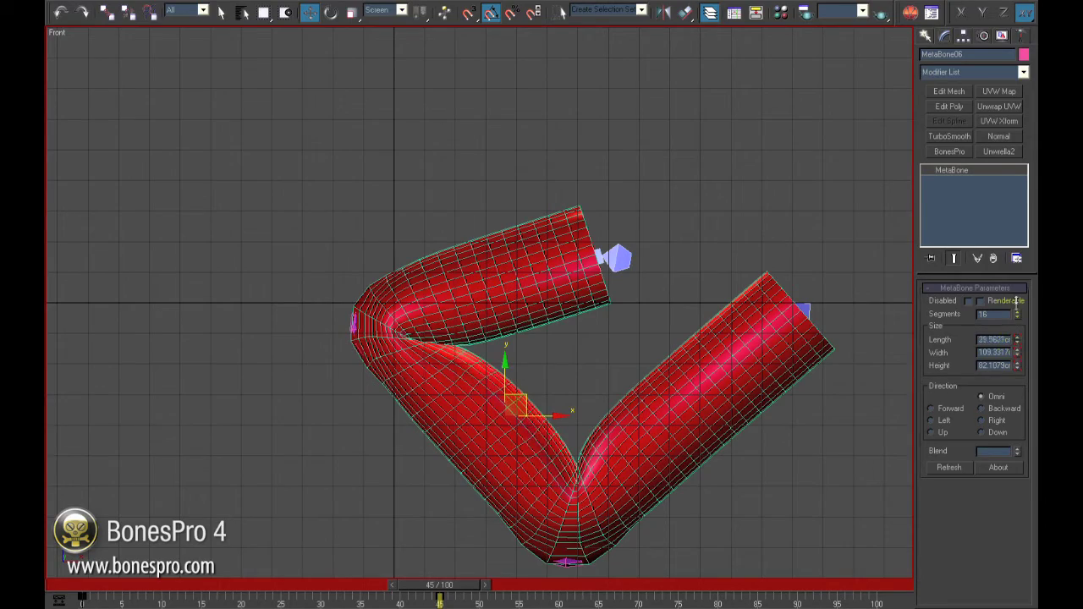
pyautogui.moveTo(445, 585); pyautogui.dragTo(144, 552)
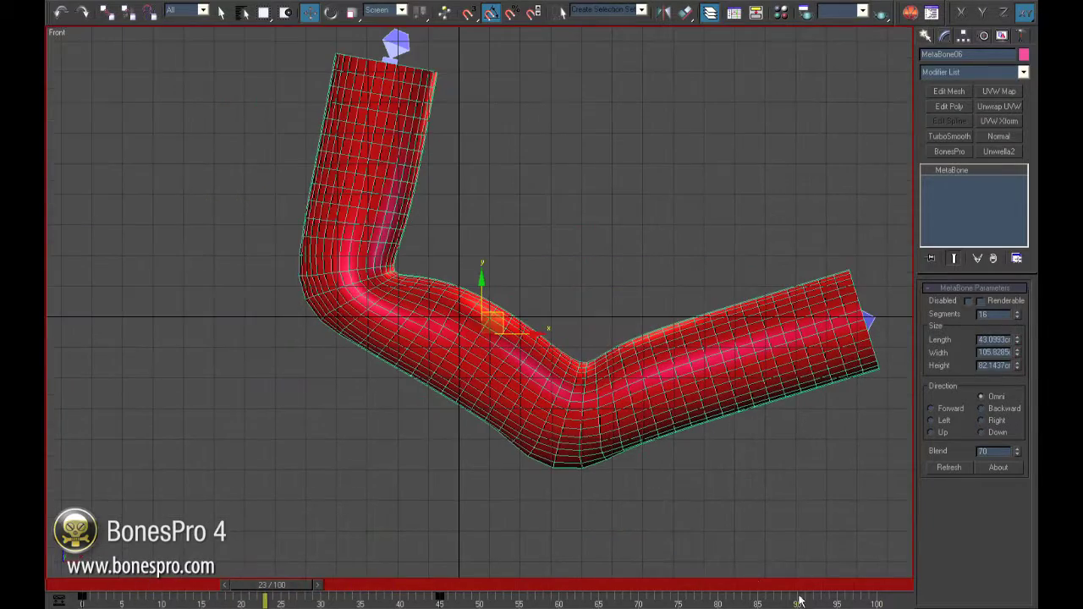
# Step: Turn off Auto Key, hide the red cylinder's MetaBones and clear the selection
pyautogui.click(698, 437)
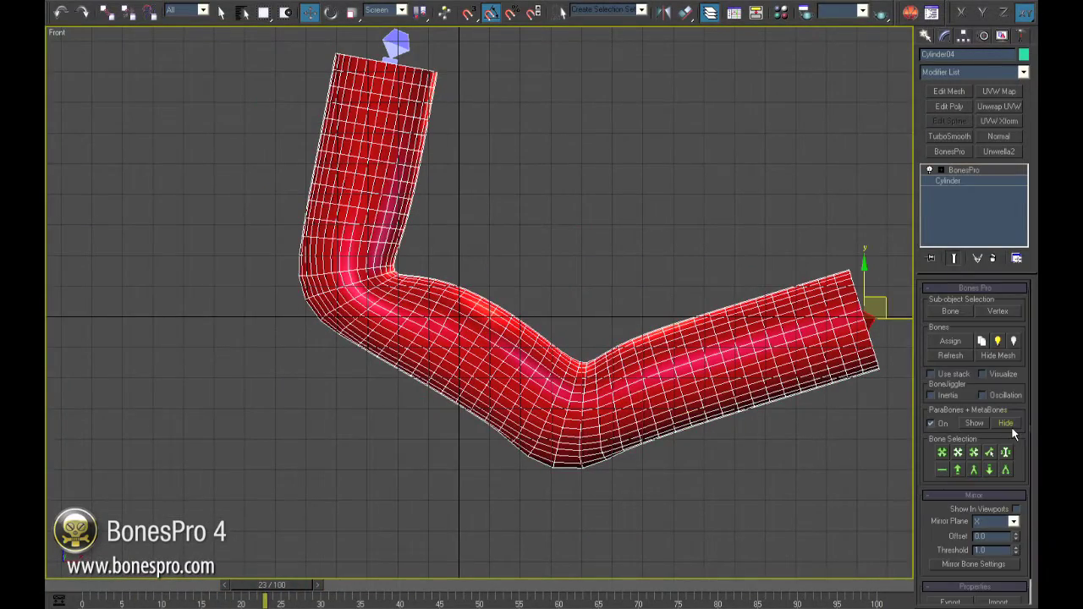
pyautogui.click(393, 528)
# Step: Scrub through the bending animation in the Front view and the maximized Perspective view with edged faces off, examining the muscle-like bulge
pyautogui.moveTo(290, 586); pyautogui.dragTo(413, 602)
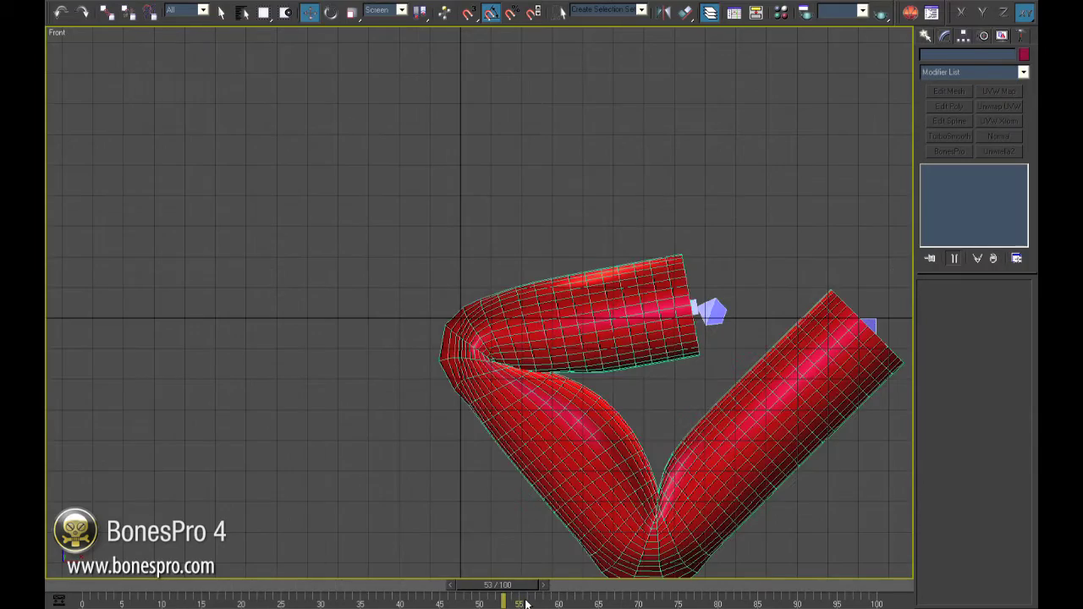
pyautogui.hotkey('alt', 'w')
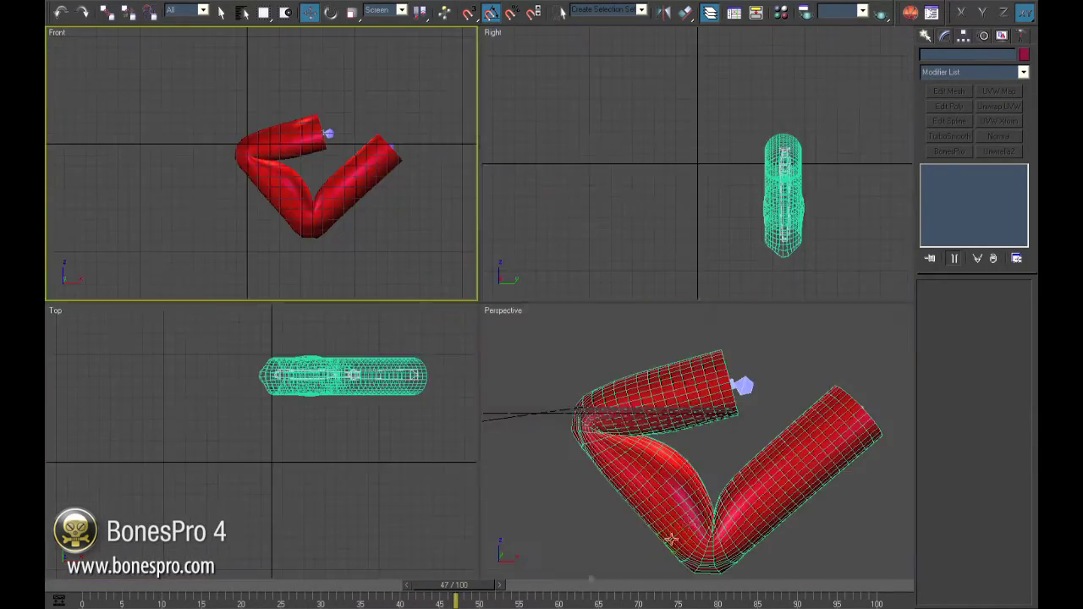
pyautogui.rightClick(671, 539)
pyautogui.hotkey('alt', 'w')
pyautogui.keyDown('alt'); pyautogui.moveTo(671, 539); pyautogui.dragTo(618, 527, button='middle'); pyautogui.keyUp('alt')
pyautogui.scroll(-3, 619, 528)
pyautogui.moveTo(471, 583); pyautogui.dragTo(289, 583)
pyautogui.moveTo(479, 390); pyautogui.dragTo(497, 530, button='middle')
pyautogui.press('F4')
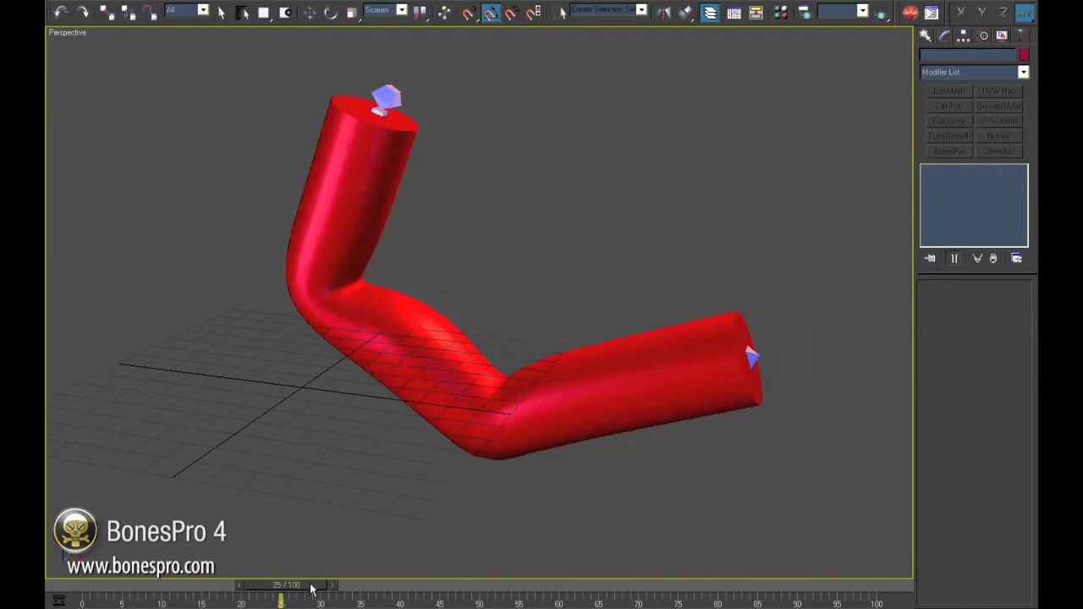